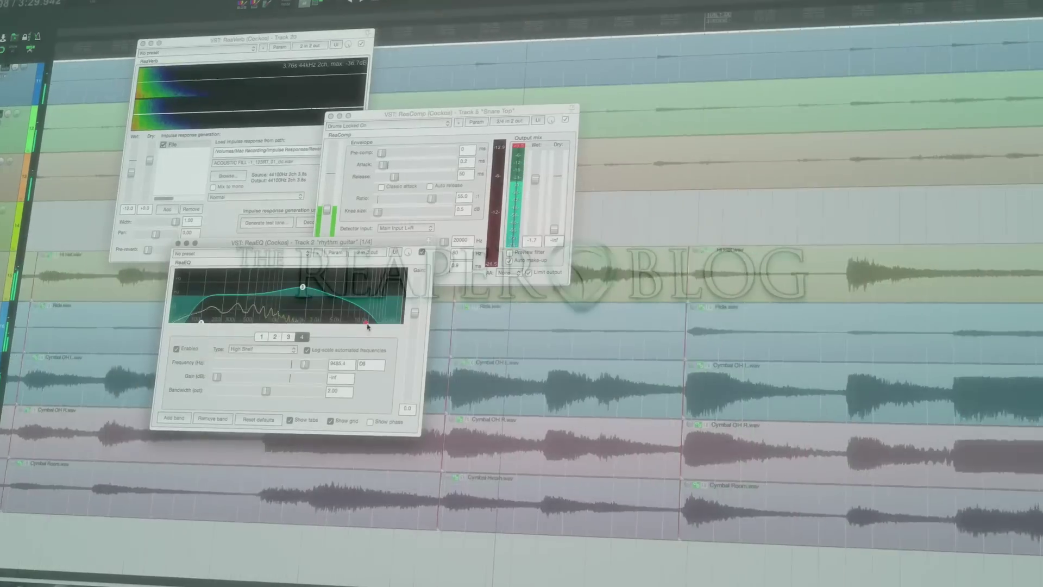
# - Drag ReaEQ band 4 from 9485.4 Hz up to about 18573.3 Hz
pyautogui.moveTo(367, 323); pyautogui.dragTo(388, 326)
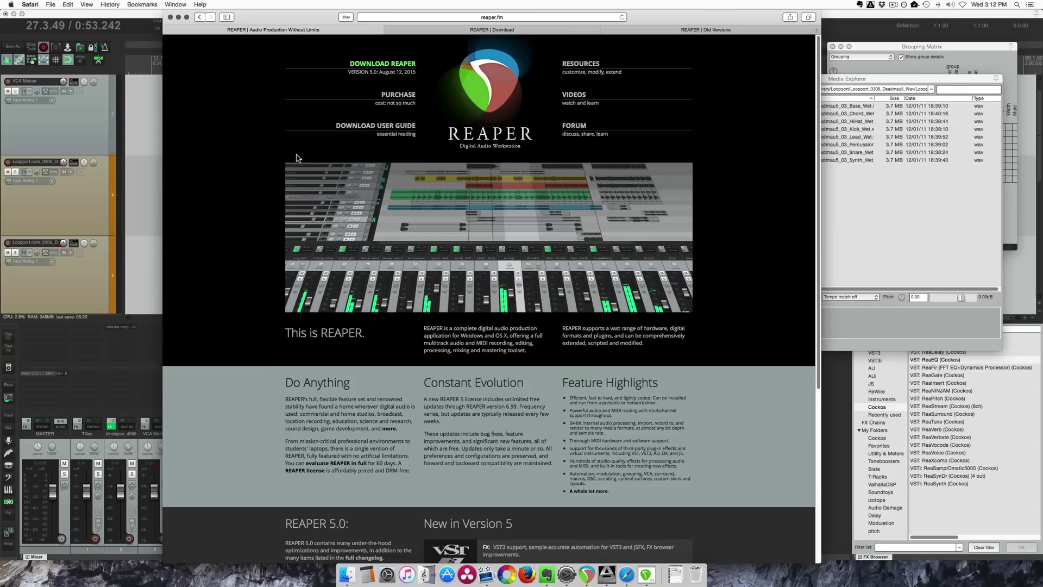
# - Scroll the reaper.fm page in Safari down to the Version 5 notes
pyautogui.scroll(-5, 315, 145)
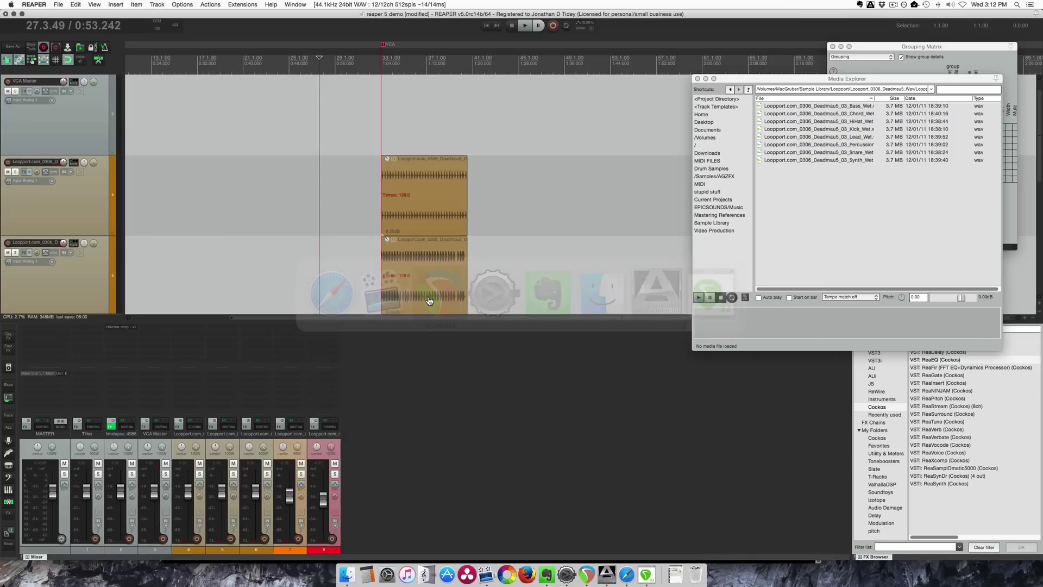
# - Zoom the arrange view out and scroll up to the Titles and timelapse tracks
pyautogui.scroll(-3, 350, 247)
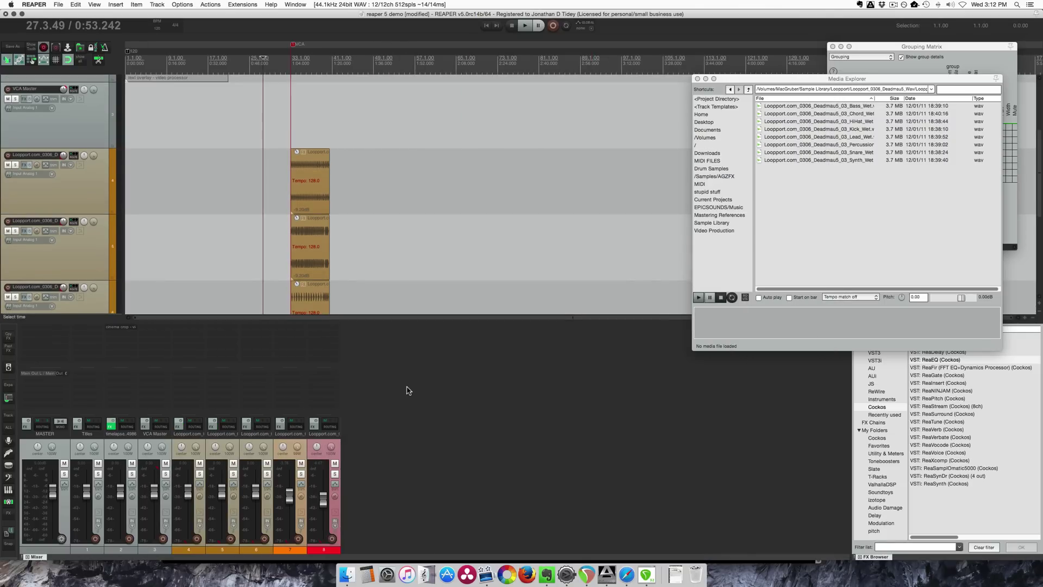
pyautogui.scroll(4, 92, 165)
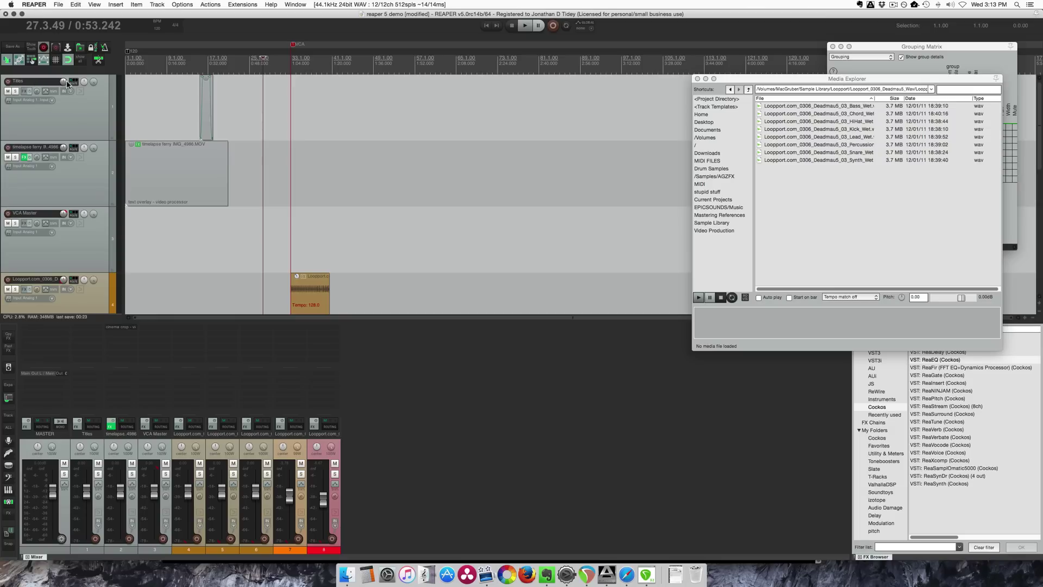
pyautogui.rightClick(338, 335)
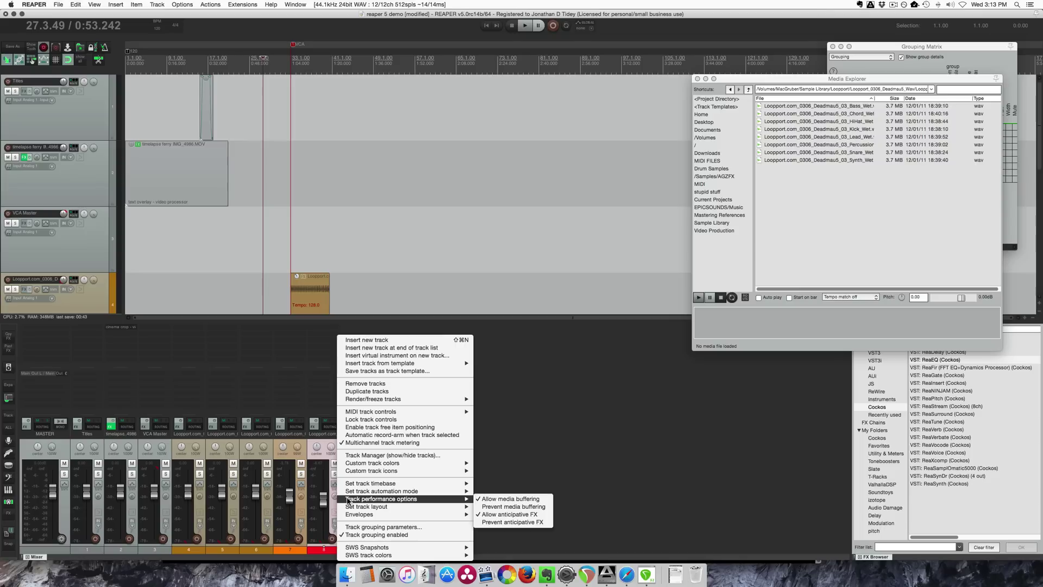
pyautogui.moveTo(370, 503)
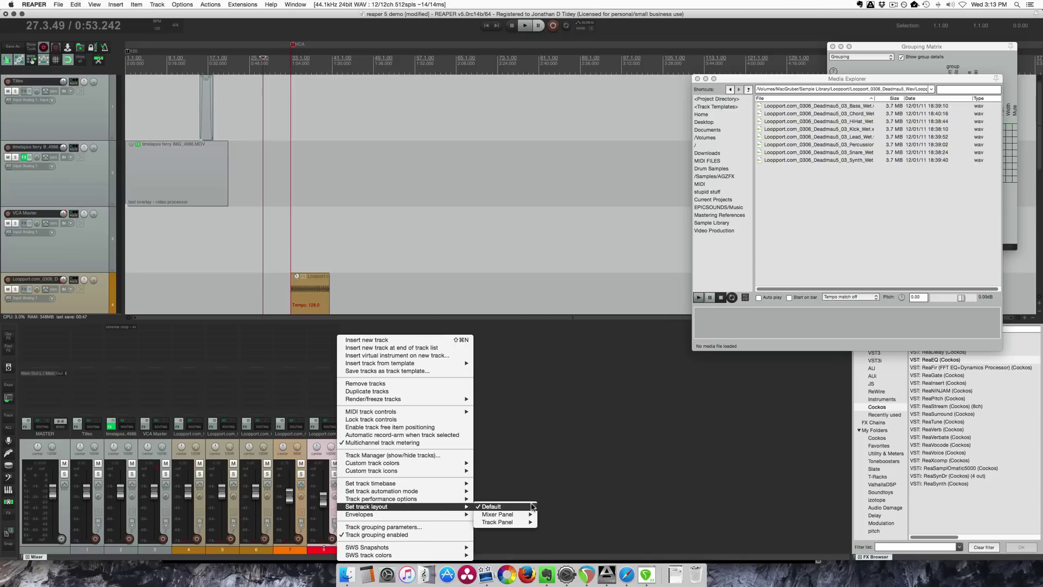
pyautogui.moveTo(531, 516)
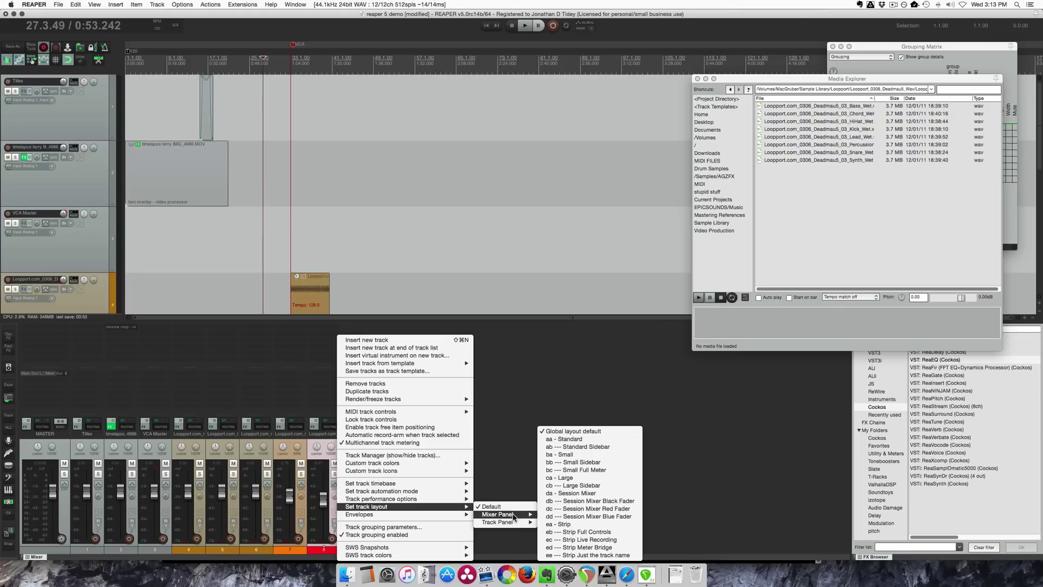
pyautogui.click(613, 537)
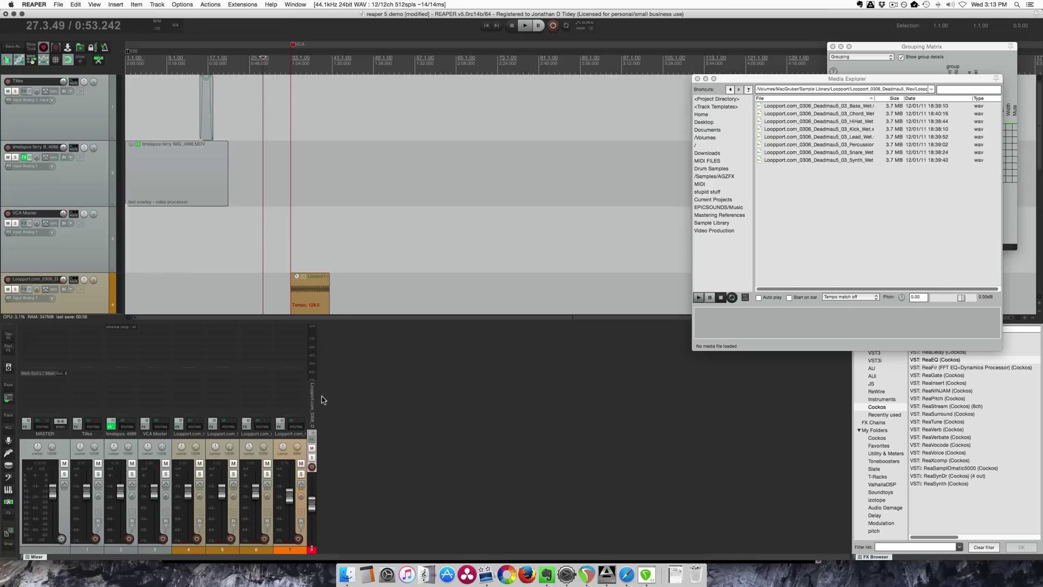
pyautogui.rightClick(316, 476)
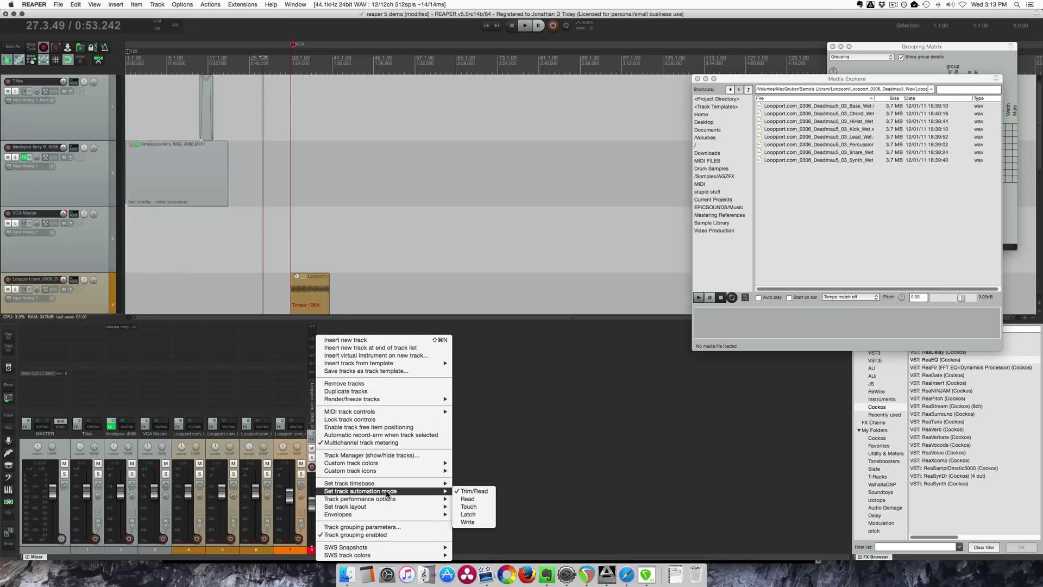
pyautogui.moveTo(479, 514)
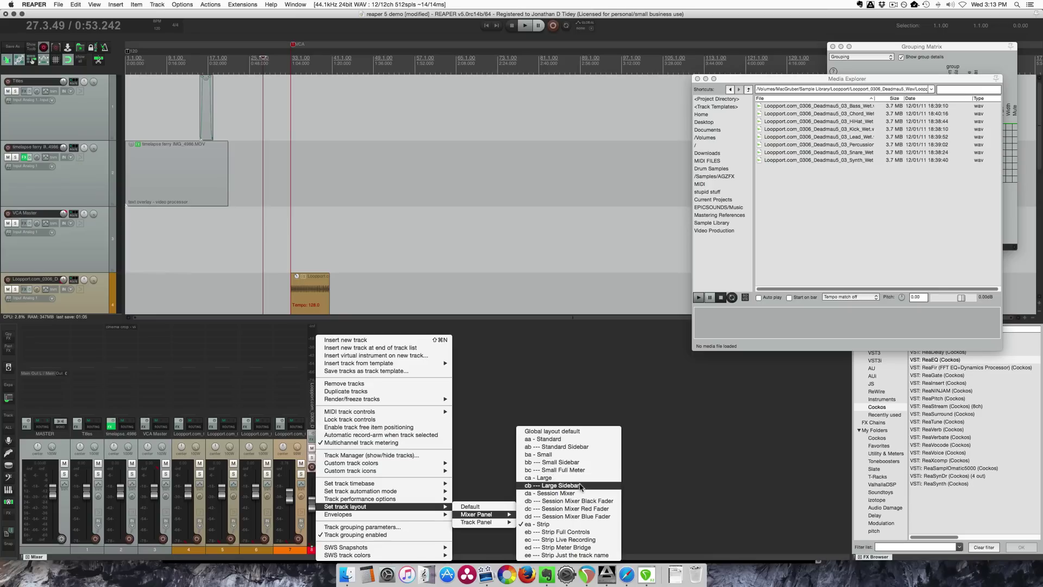
pyautogui.click(578, 485)
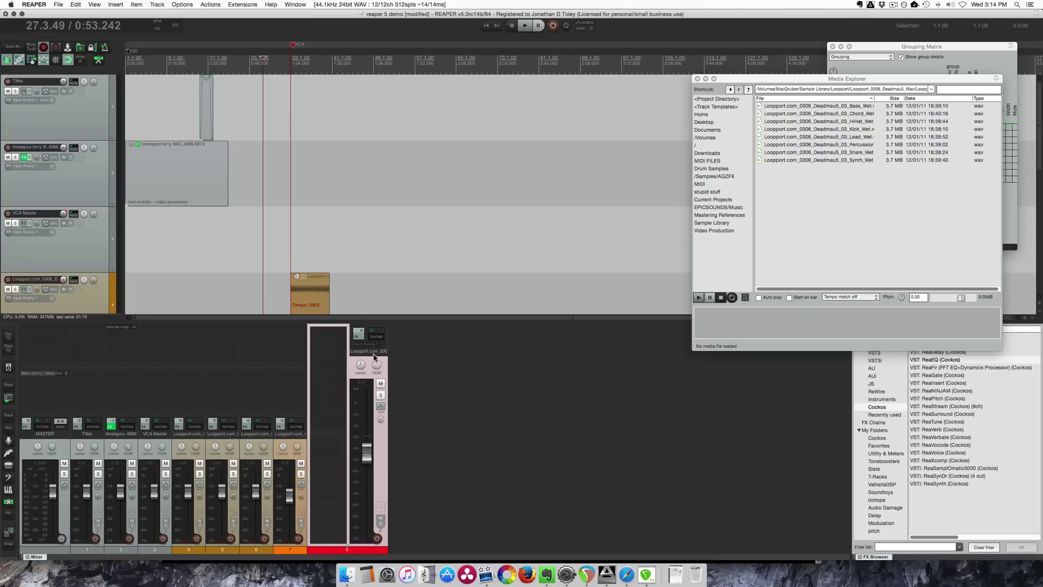
pyautogui.rightClick(386, 441)
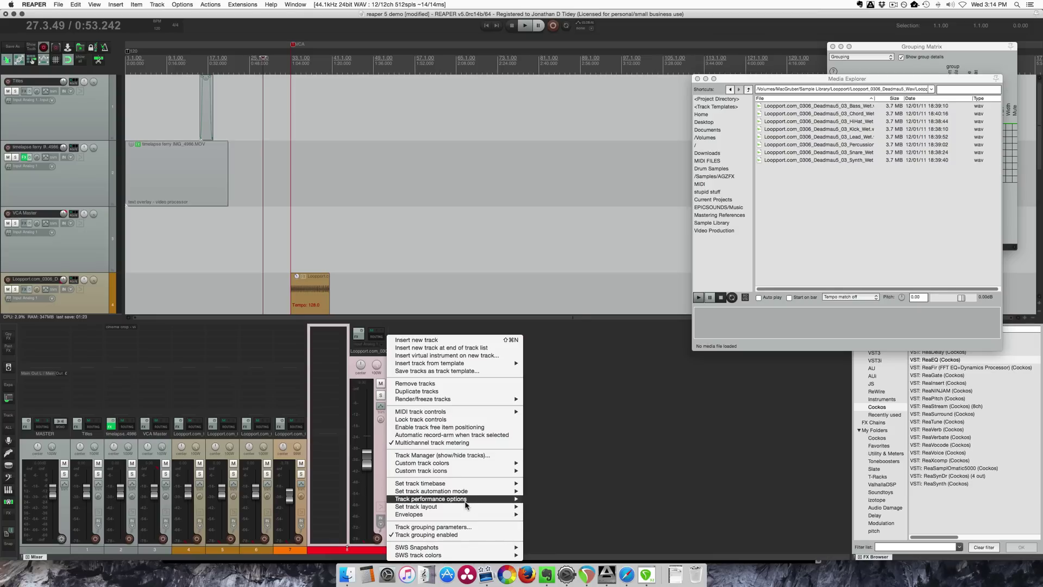
pyautogui.moveTo(464, 509)
pyautogui.click(541, 506)
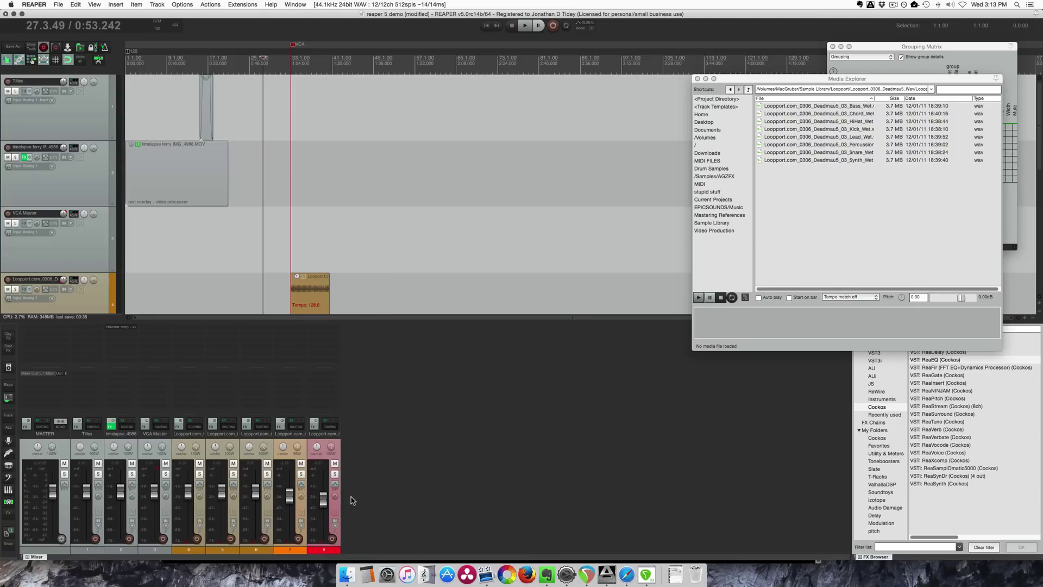
pyautogui.click(183, 4)
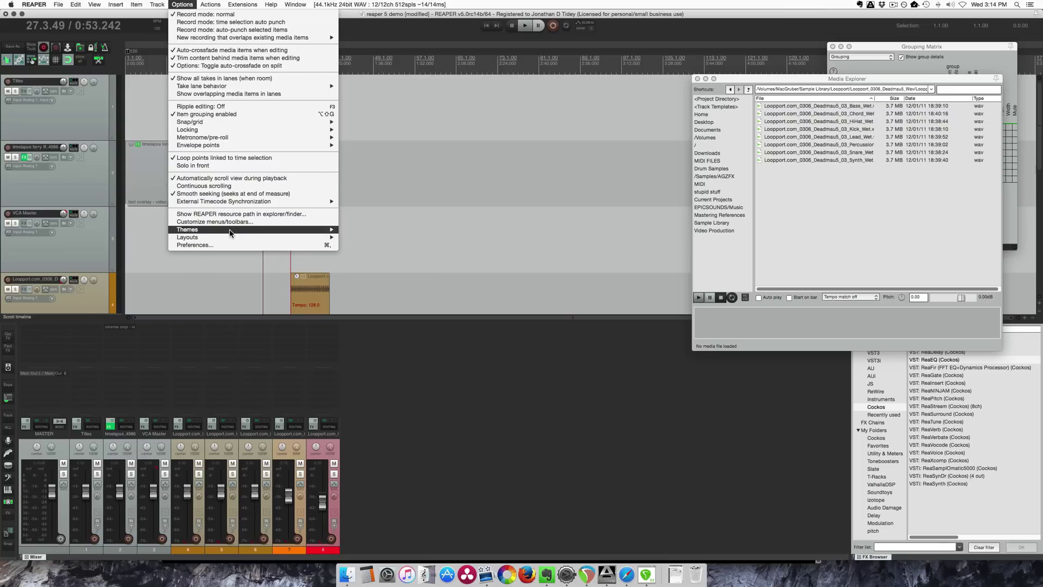
pyautogui.moveTo(326, 230)
pyautogui.click(383, 269)
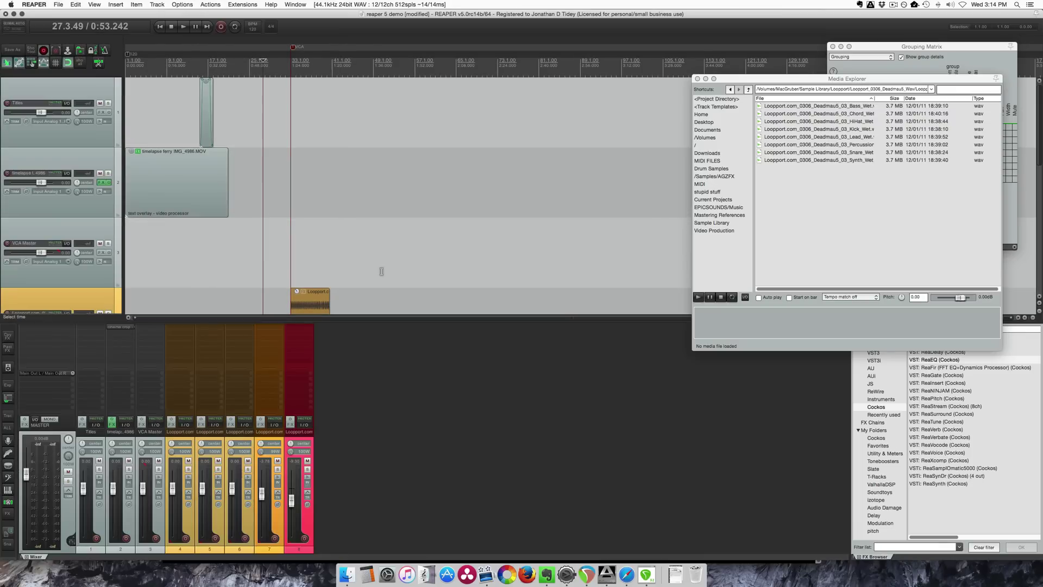
pyautogui.click(183, 4)
pyautogui.moveTo(272, 231)
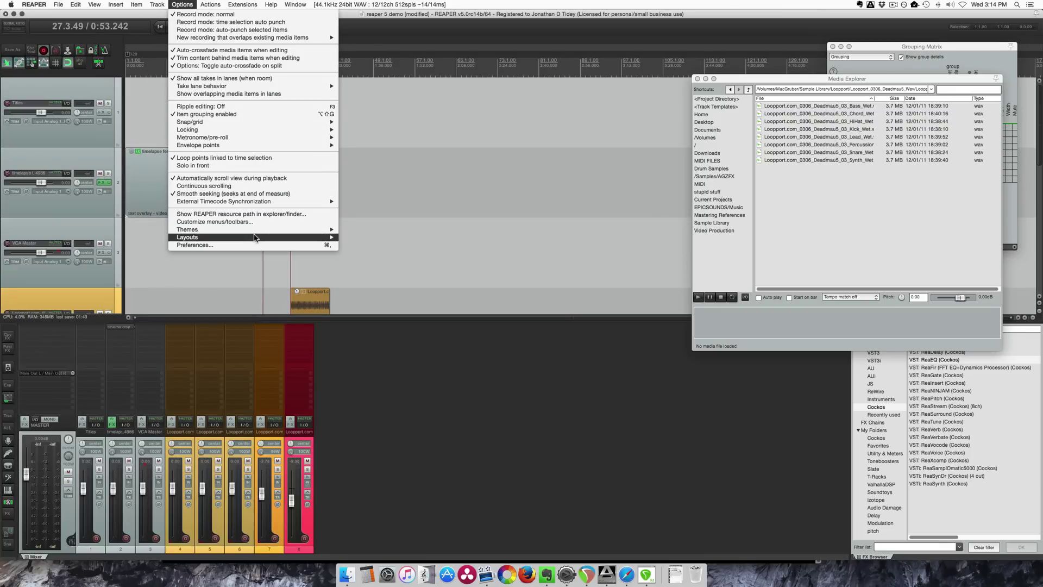
pyautogui.click(384, 276)
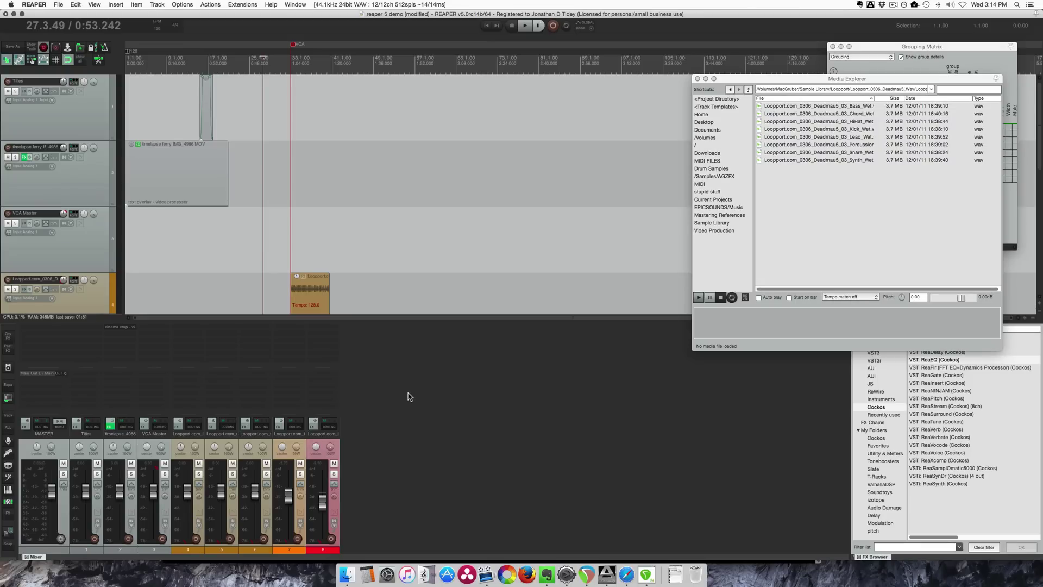
# - Filter the Actions list for 'them' and run 'Show theme tweak/configuration window'
pyautogui.press('?')
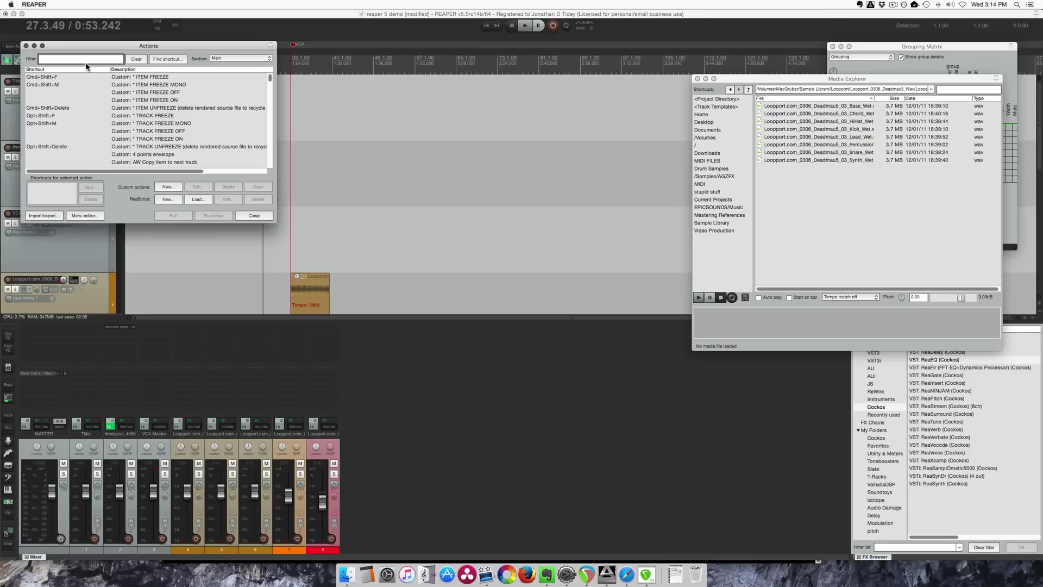
pyautogui.write('theme')
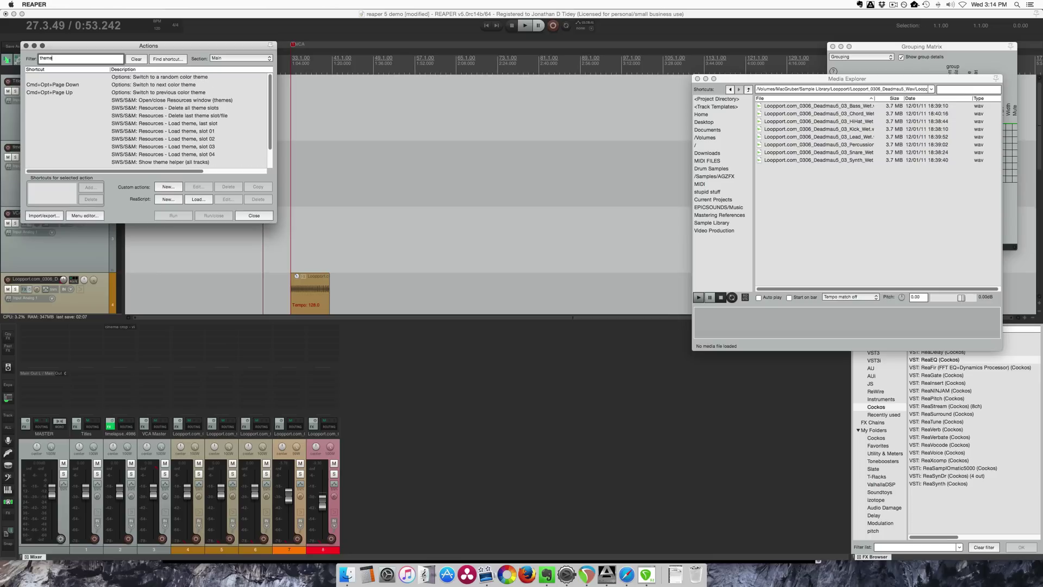
pyautogui.scroll(-3, 163, 119)
pyautogui.click(201, 165)
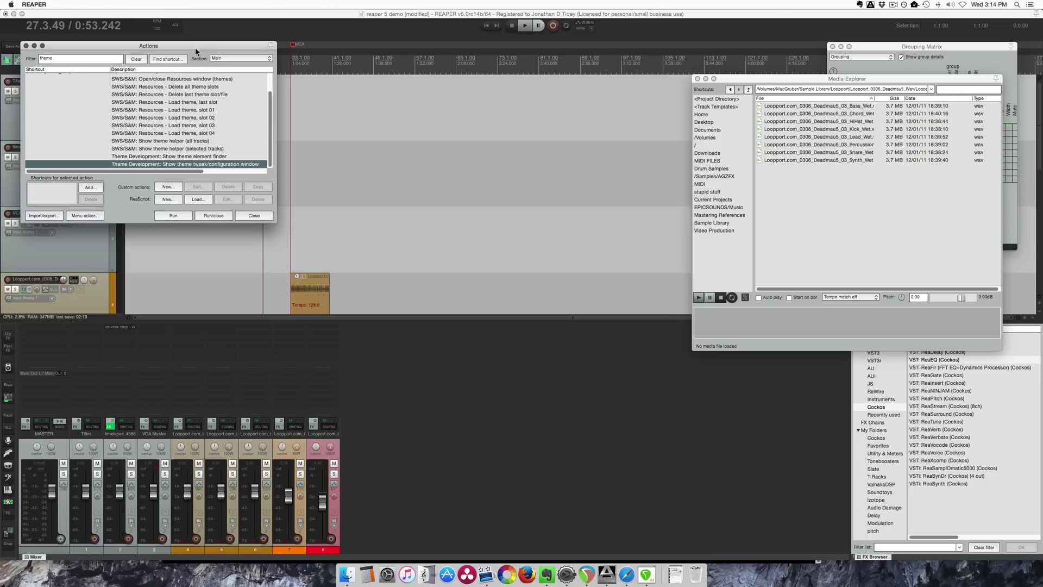
pyautogui.moveTo(195, 47); pyautogui.dragTo(412, 70)
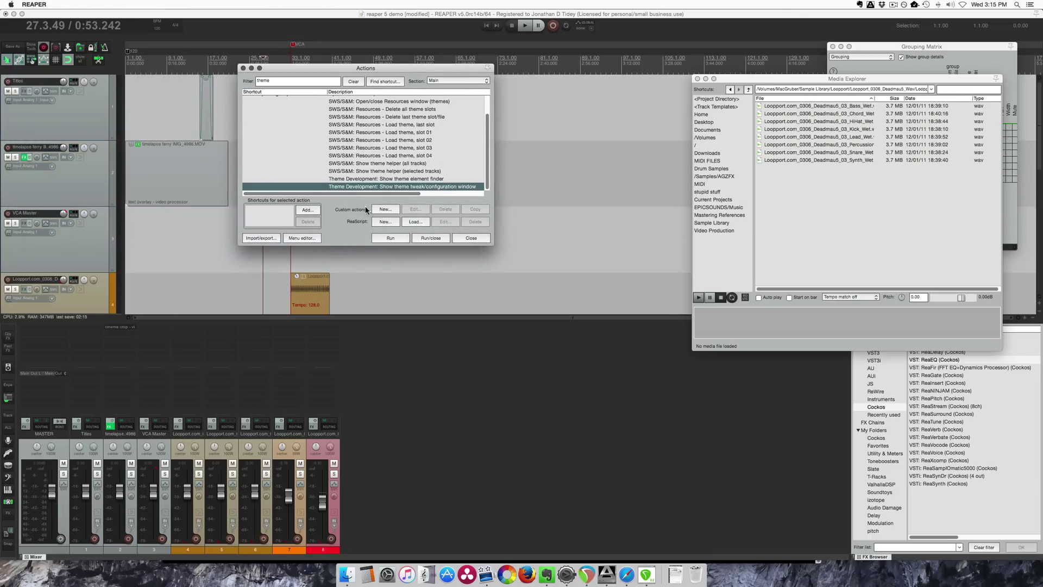
pyautogui.click(431, 238)
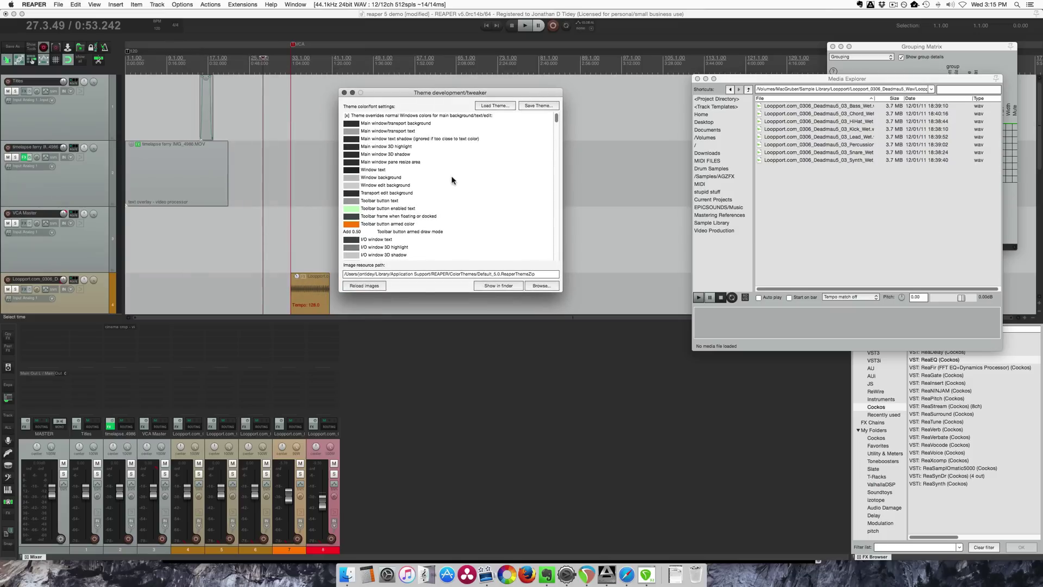
# - Browse the theme colours, then close the theme tweak window
pyautogui.scroll(-5, 461, 169)
pyautogui.moveTo(555, 133); pyautogui.dragTo(567, 76)
pyautogui.click(344, 92)
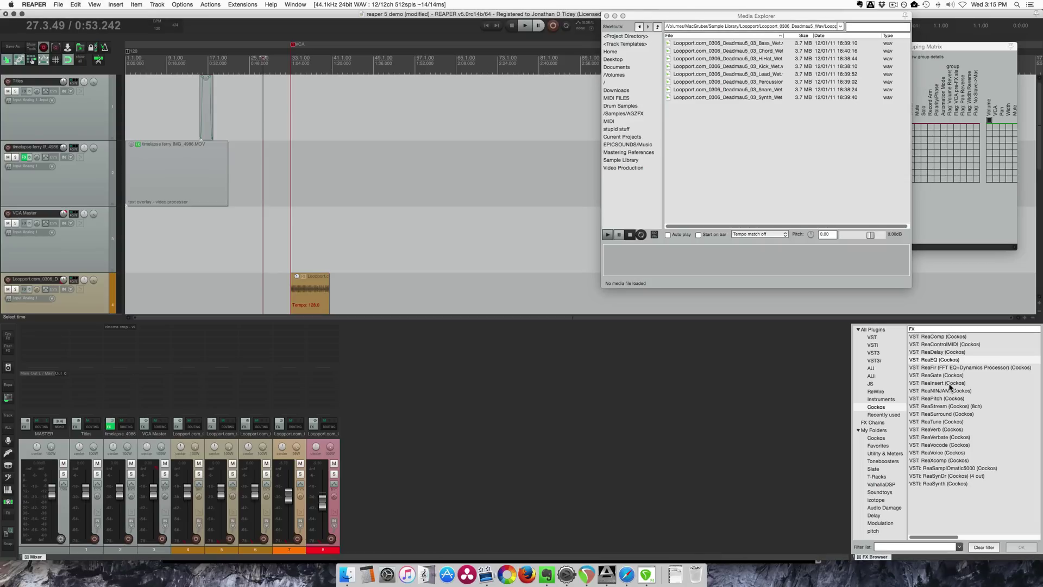
# - Select VST: ReaInsert (Cockos) in the FX Browser's Cockos folder
pyautogui.click(949, 383)
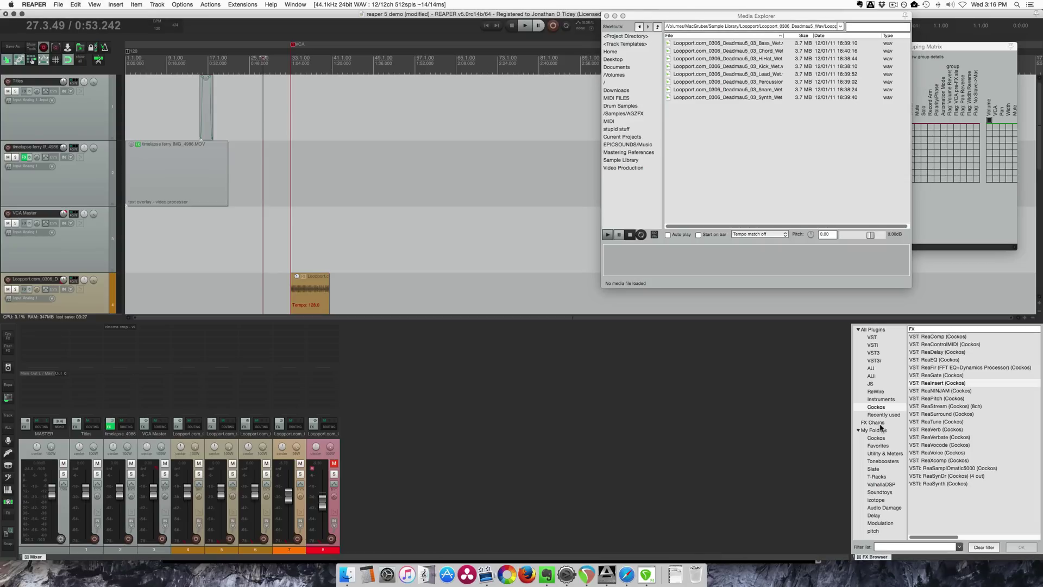
pyautogui.click(942, 386)
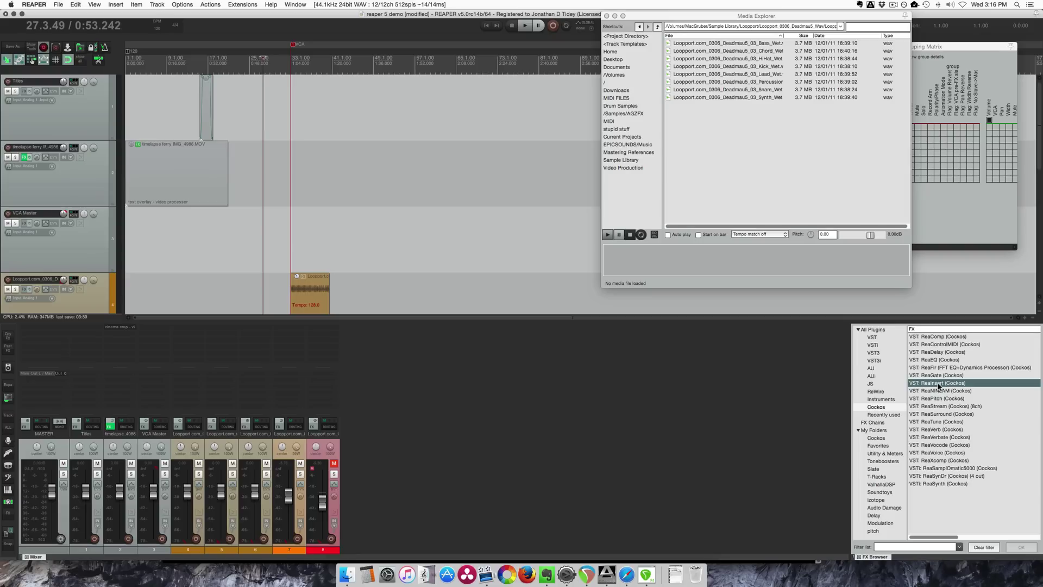
# - Insert ReaInsert on track 8, close its window, and list the VST3 plugins
pyautogui.doubleClick(938, 382)
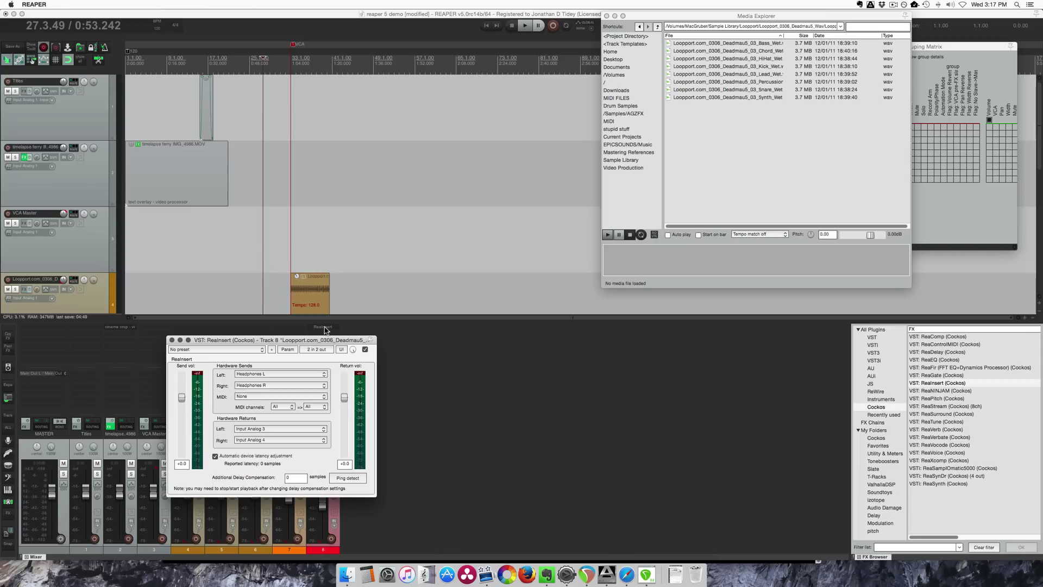
pyautogui.click(325, 329)
pyautogui.click(883, 354)
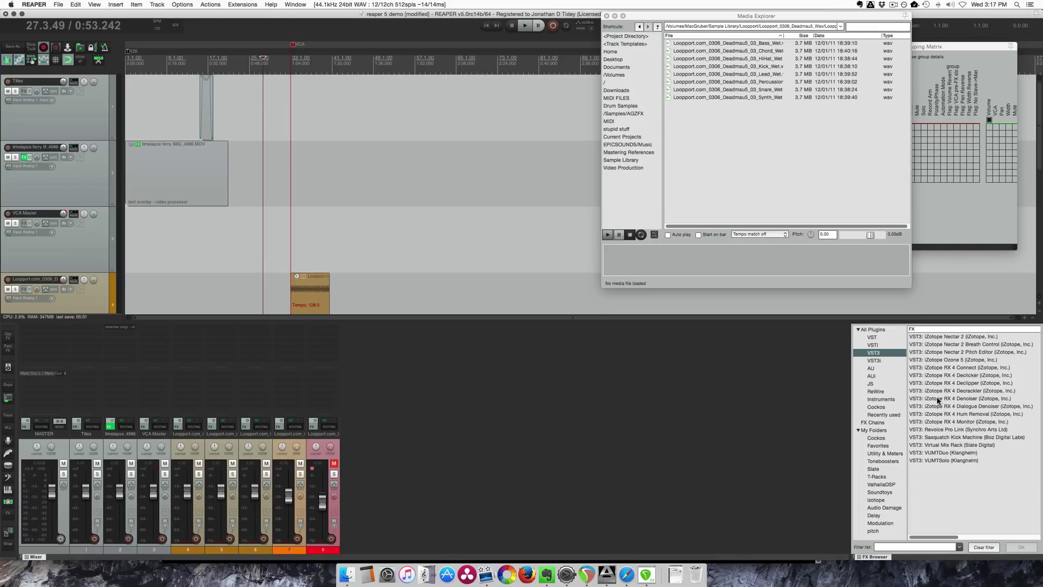
# - Make the 'pitch' FX folder a smart folder filtered on 'pitch' and view its plugins
pyautogui.click(881, 360)
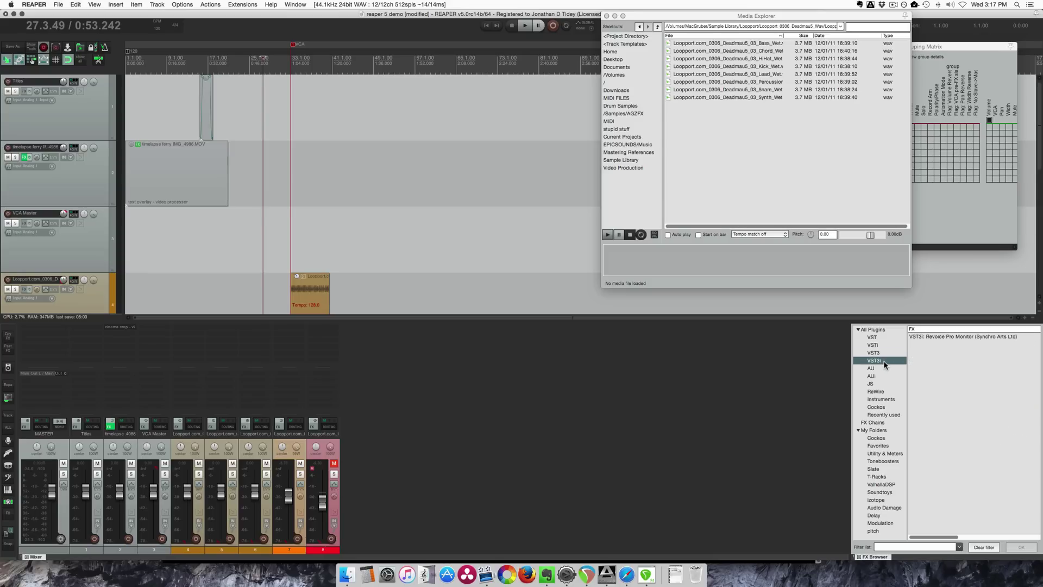
pyautogui.click(883, 354)
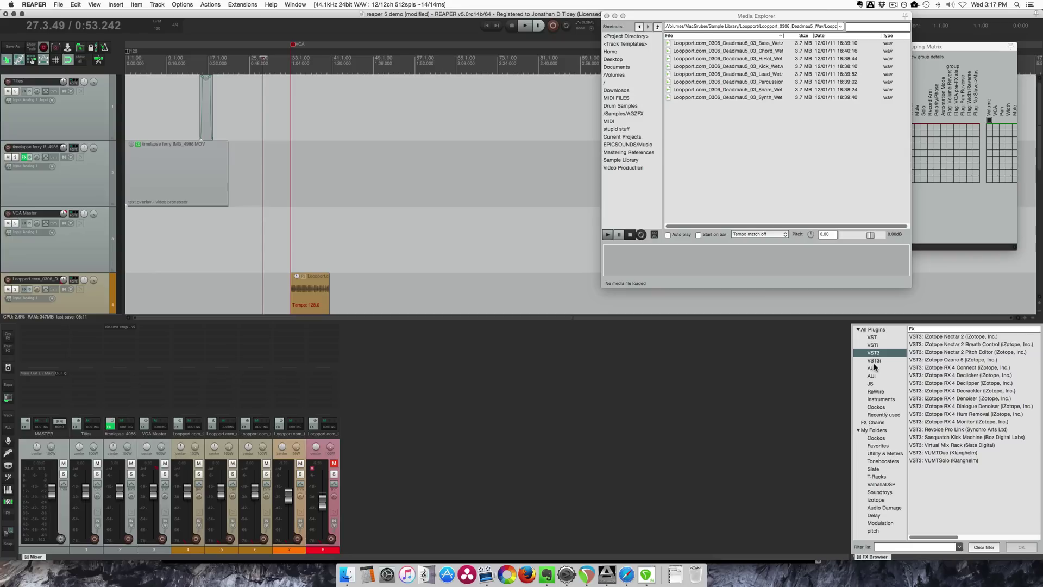
pyautogui.doubleClick(886, 531)
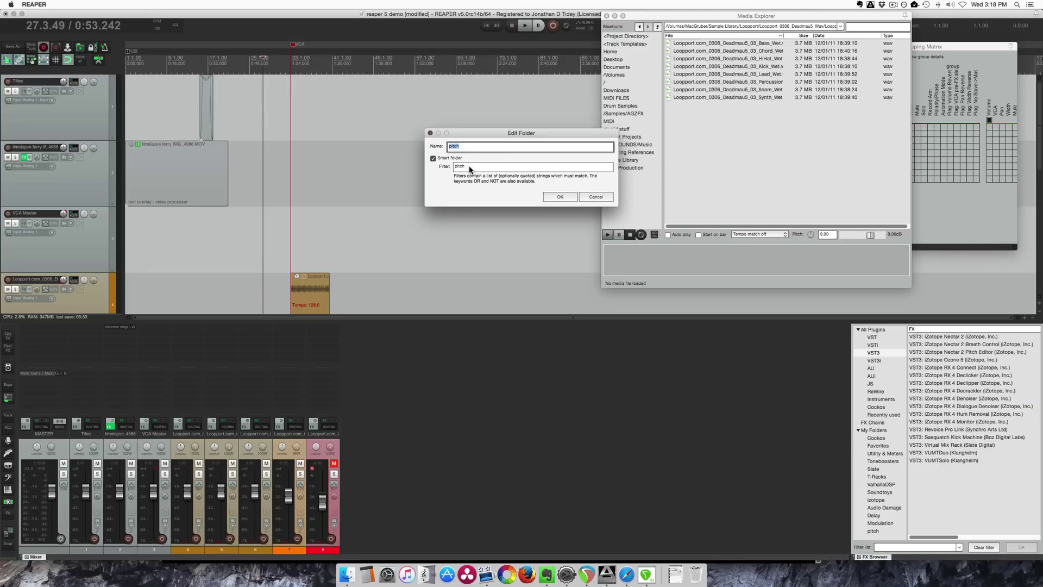
pyautogui.click(596, 198)
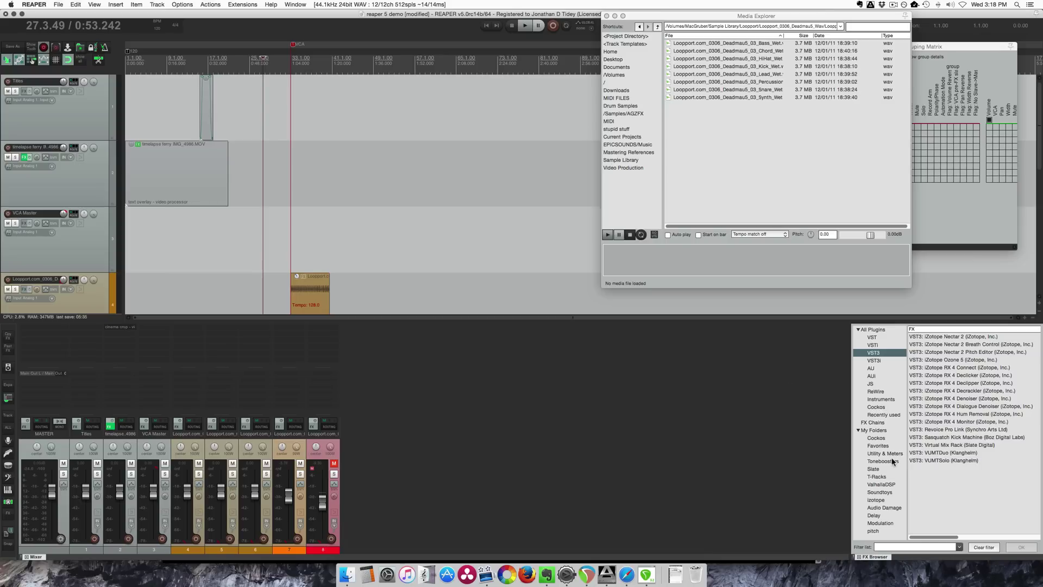
pyautogui.click(904, 531)
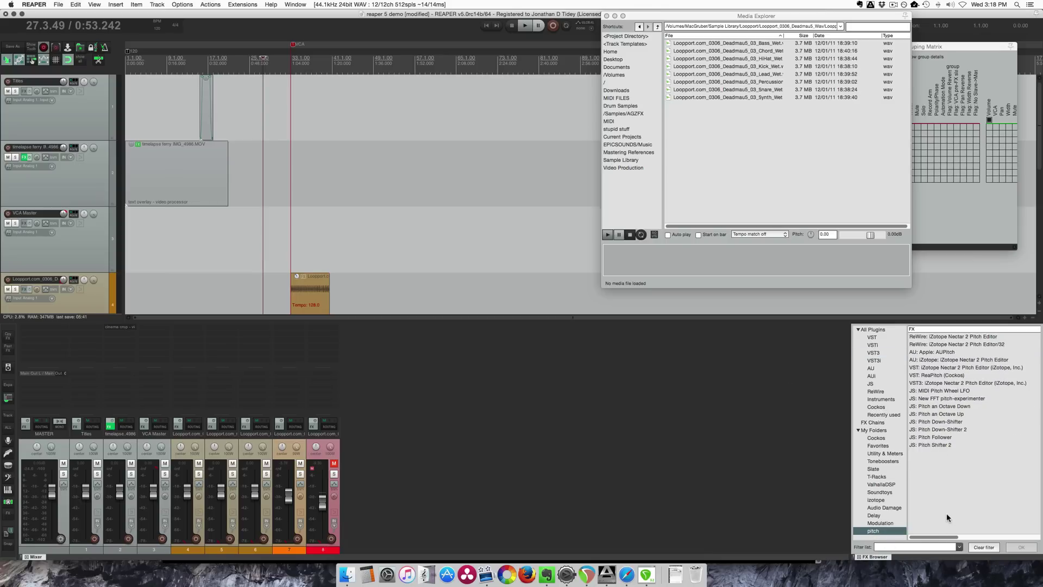
pyautogui.click(669, 471)
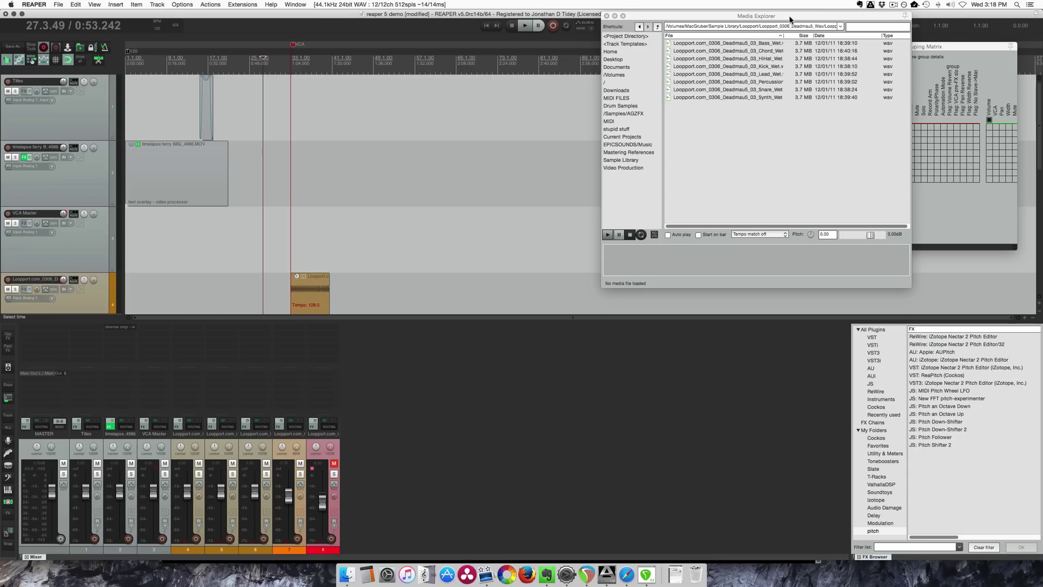
# - Move the Media Explorer to the screen centre and go up to the Dry and Wet folder
pyautogui.moveTo(794, 16); pyautogui.dragTo(673, 148)
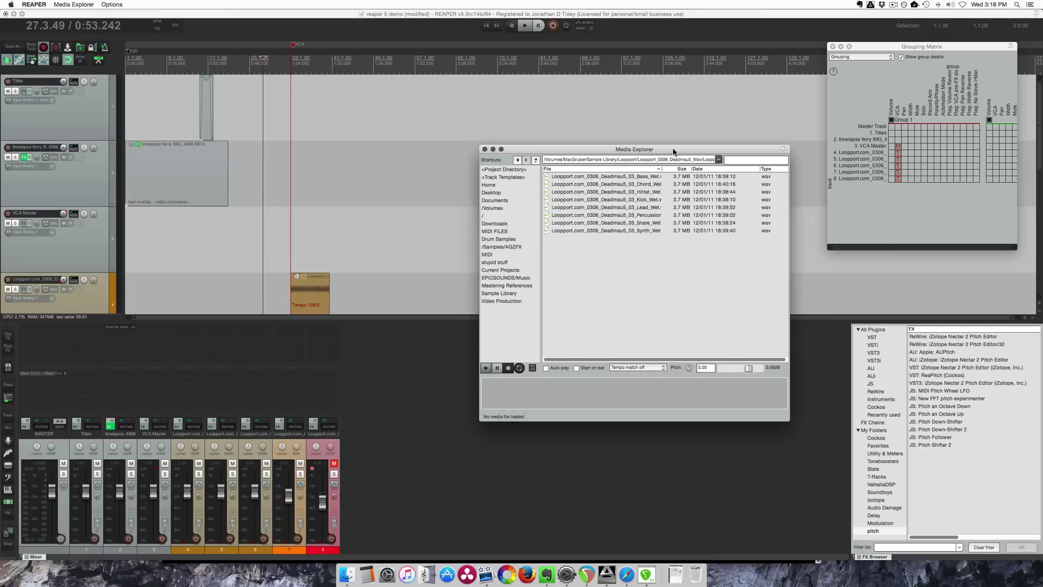
pyautogui.click(535, 160)
pyautogui.click(527, 170)
pyautogui.click(521, 160)
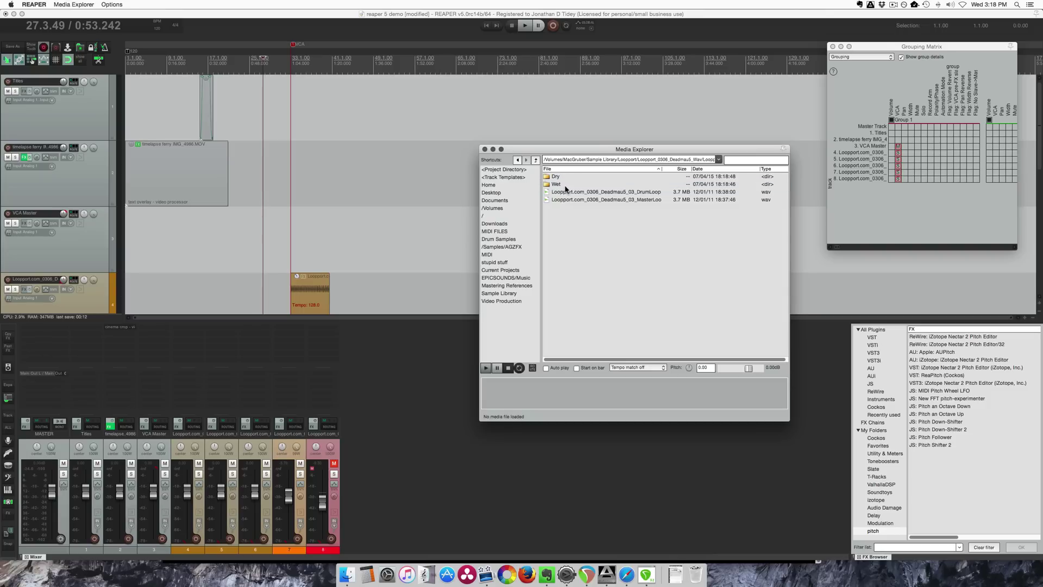
# - Search for 'snare' and select the Dry and Wet snare files
pyautogui.click(742, 161)
pyautogui.write('snare')
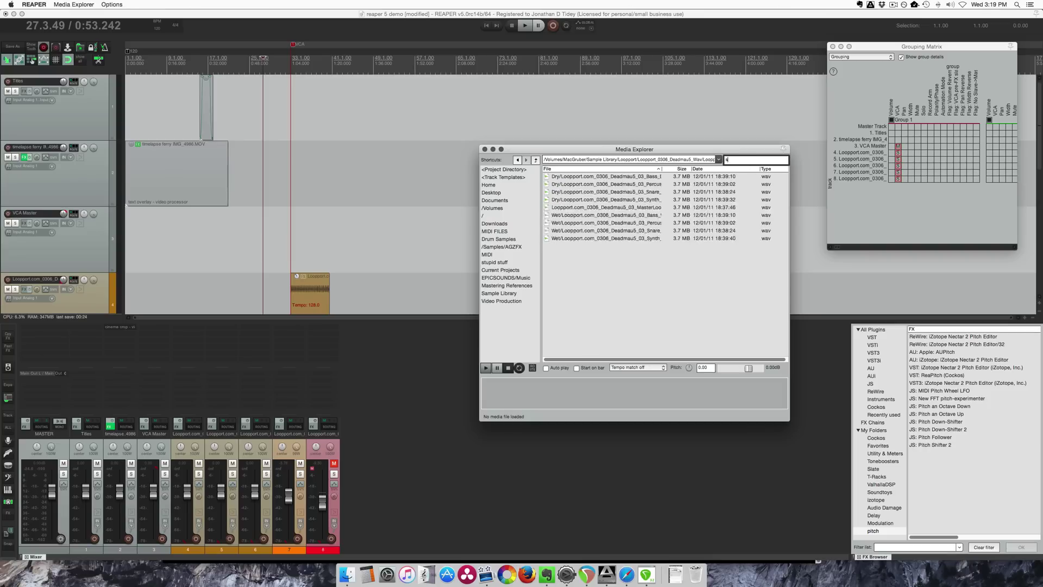
pyautogui.click(604, 177)
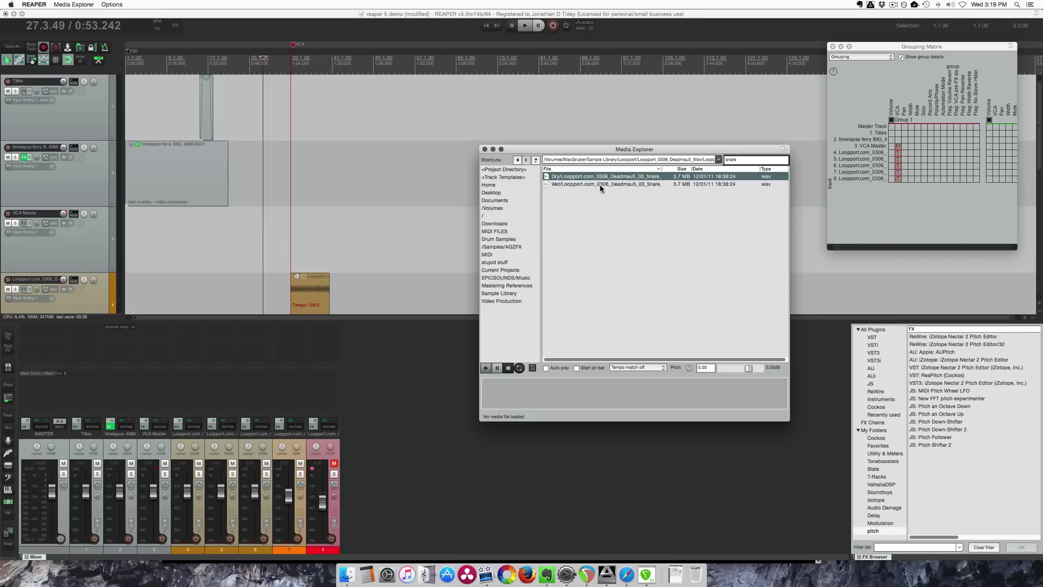
pyautogui.click(614, 185)
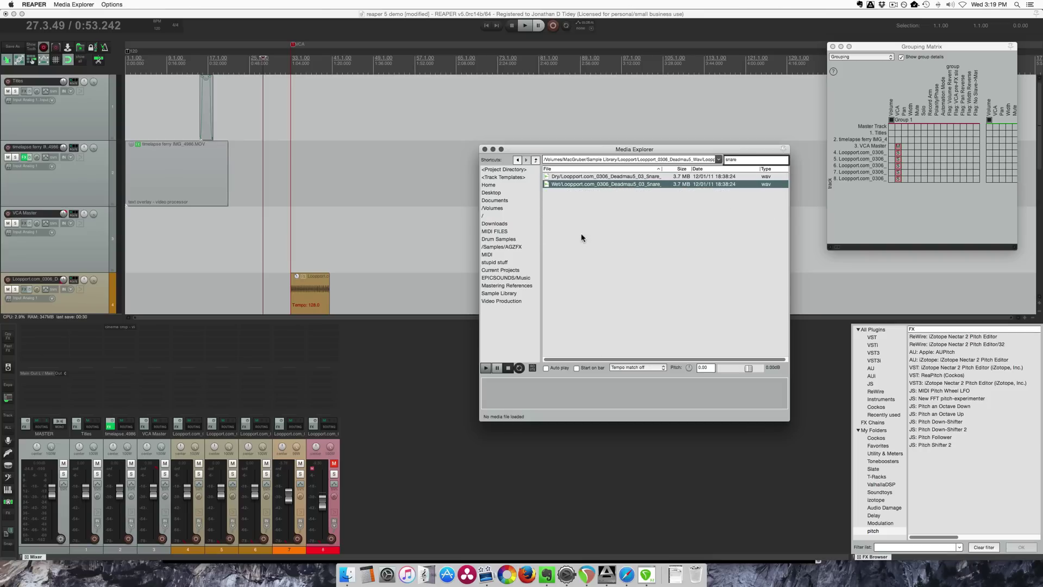
# - In the Sample Library, replace the search with 'tamb' and browse the results
pyautogui.click(504, 292)
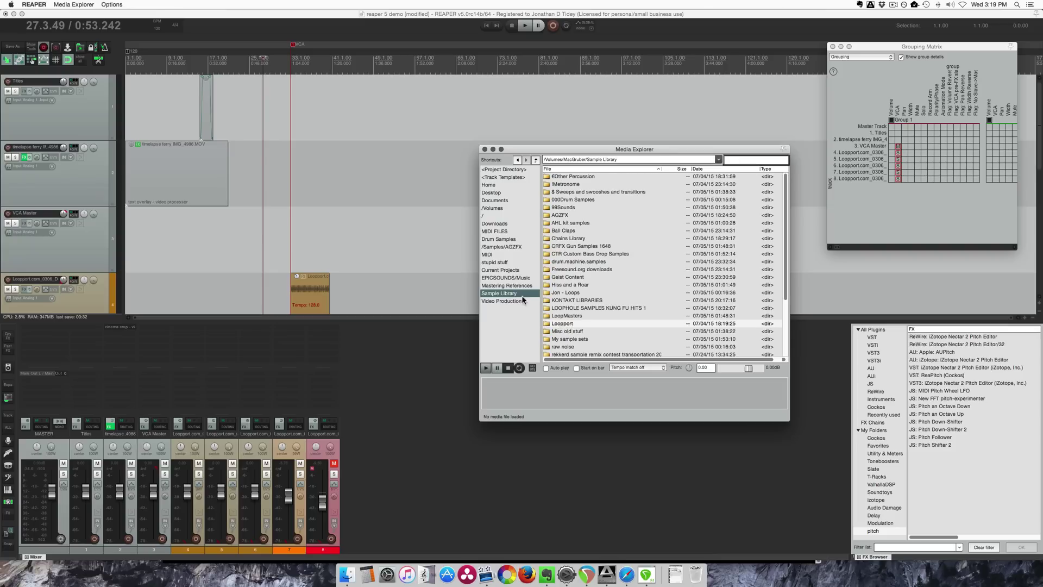
pyautogui.doubleClick(756, 160)
pyautogui.press('BackSpace')
pyautogui.write('tamb')
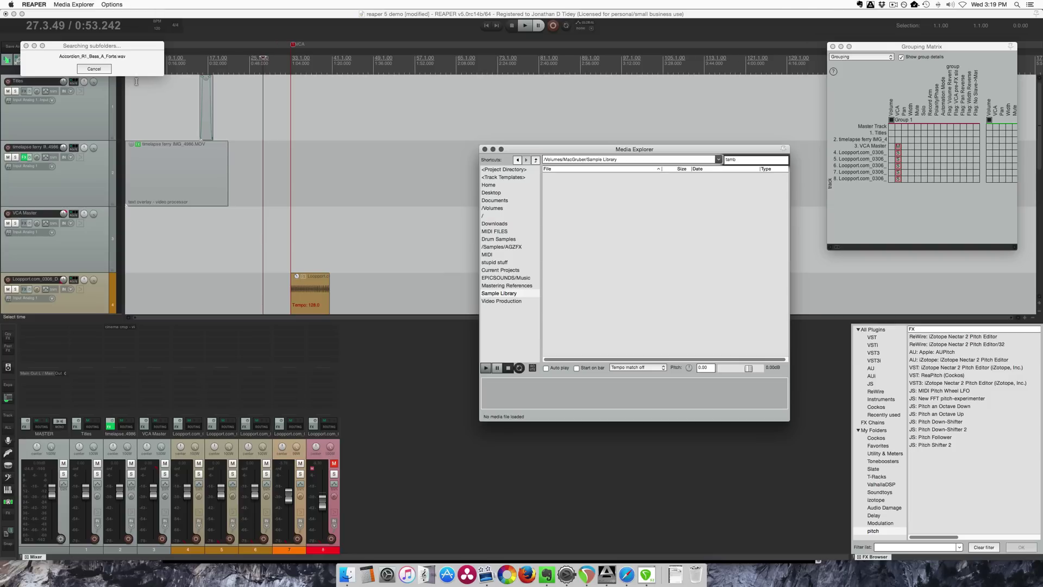
pyautogui.scroll(-6, 692, 245)
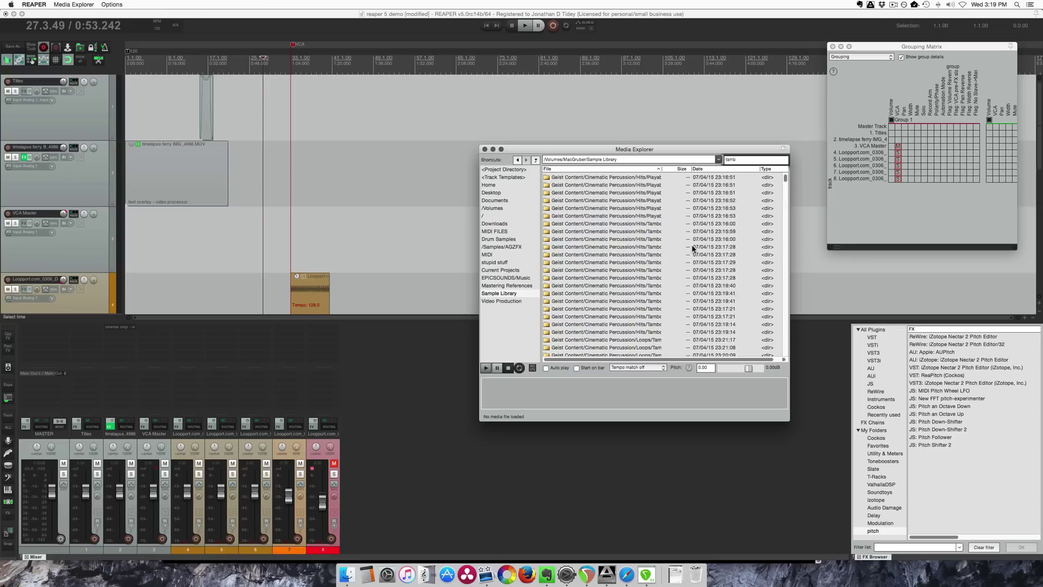
pyautogui.moveTo(785, 183); pyautogui.dragTo(783, 224)
pyautogui.scroll(15, 707, 261)
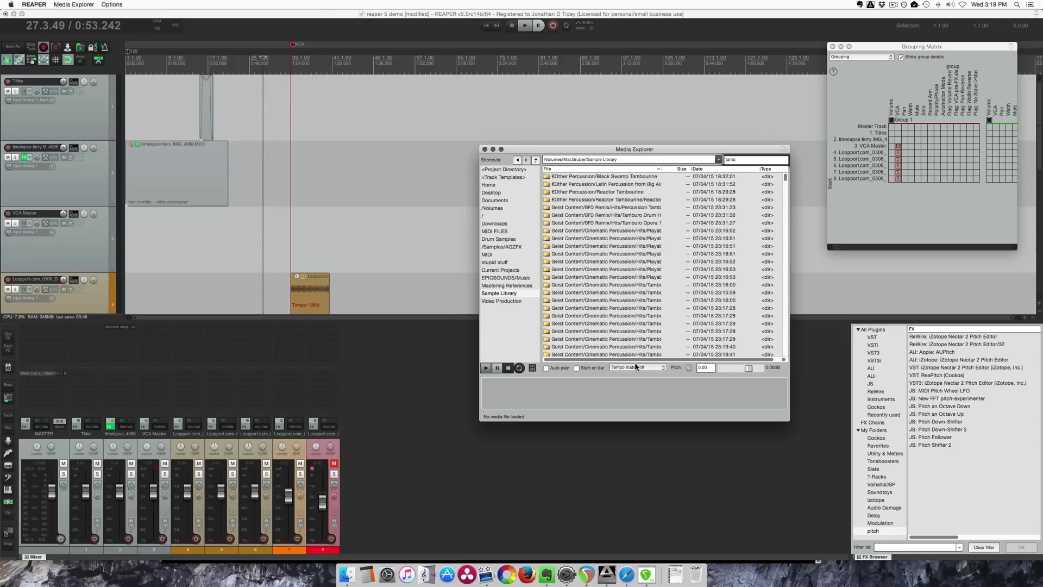
# - Clear the 'tamb' search and move the Media Explorer up and left
pyautogui.doubleClick(742, 159)
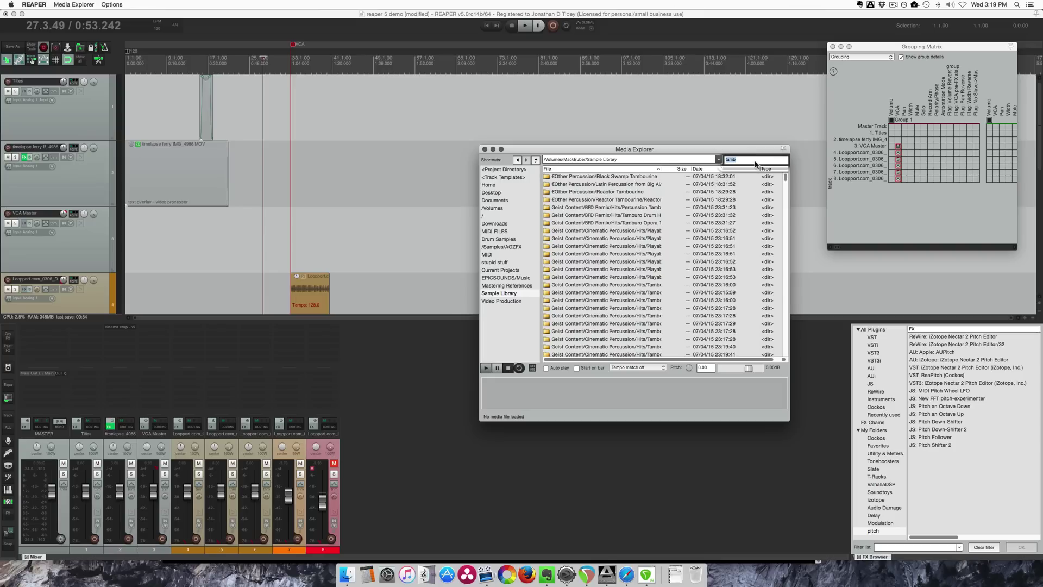
pyautogui.press('BackSpace')
pyautogui.moveTo(697, 153); pyautogui.dragTo(664, 130)
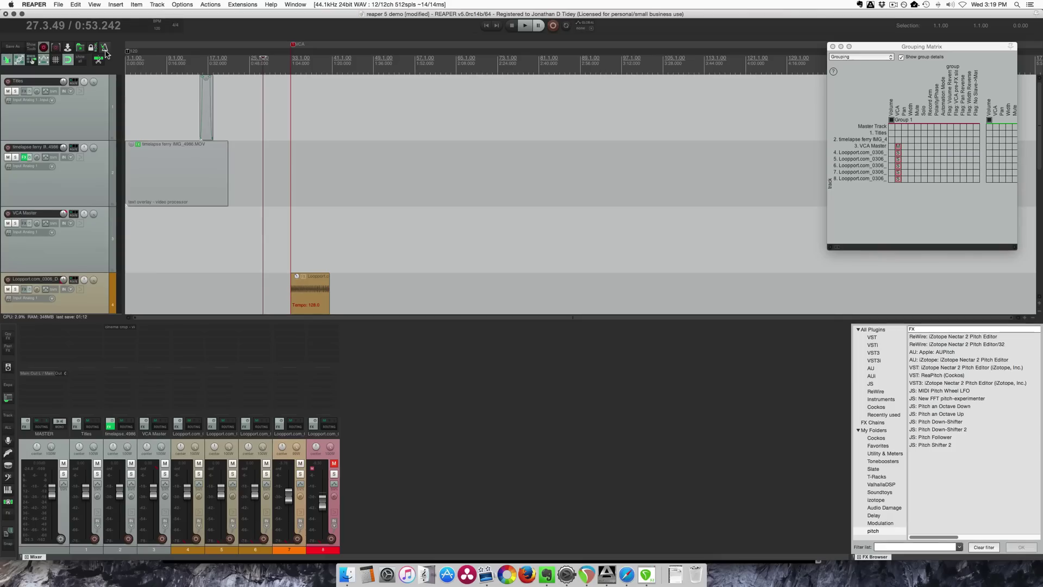
# - Change the metronome beat pattern from ABBB to AAAA
pyautogui.rightClick(106, 49)
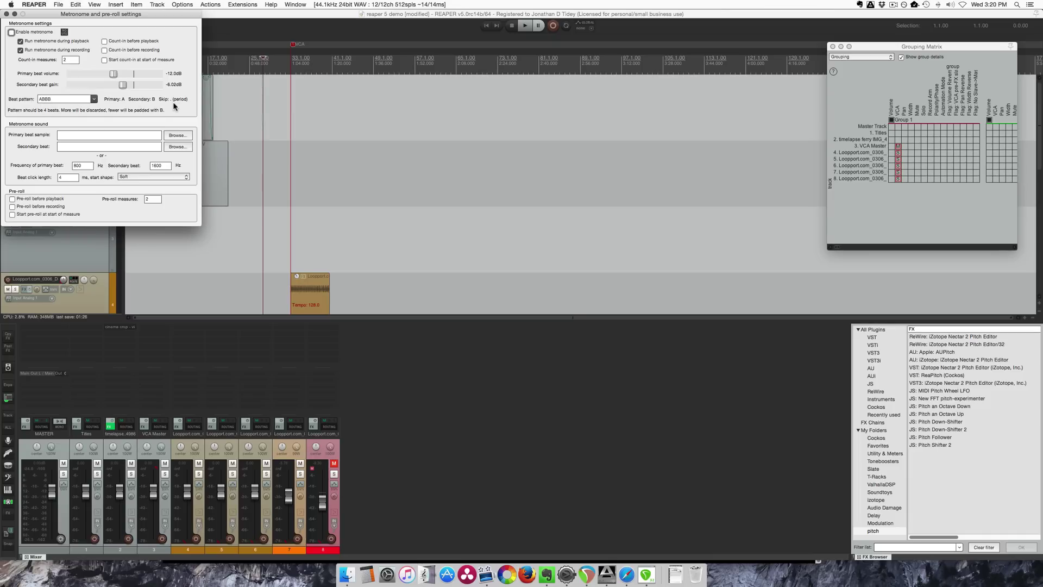
pyautogui.click(57, 101)
pyautogui.click(95, 99)
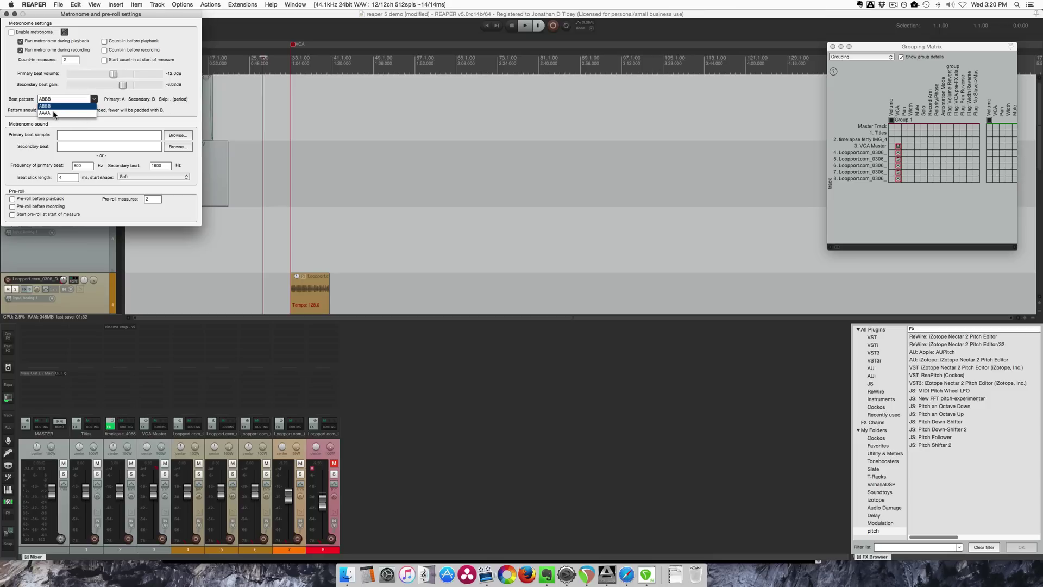
pyautogui.click(47, 113)
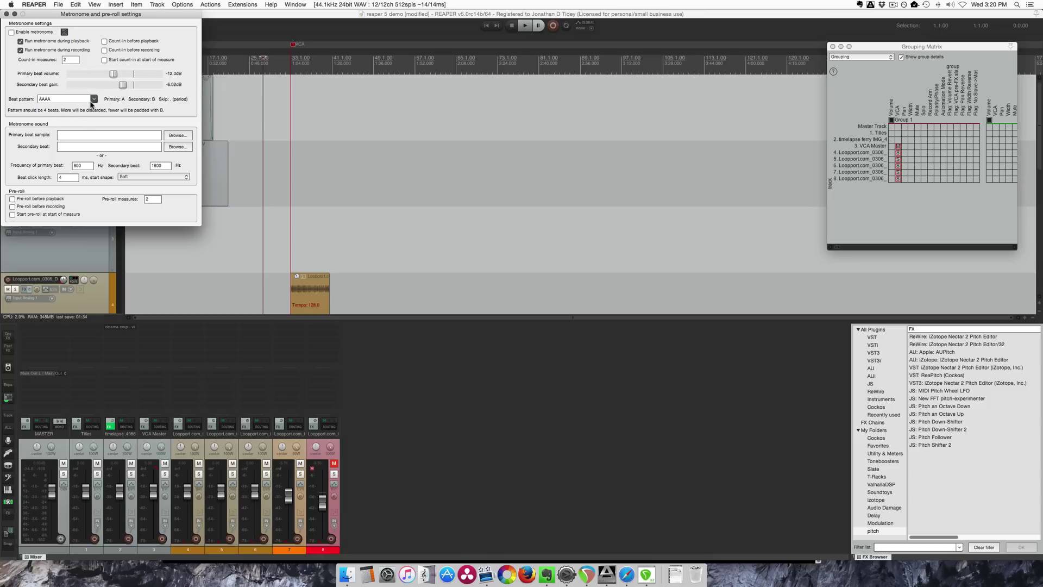
# - Close the metronome settings and bring up the toolbar options menu
pyautogui.press('Escape')
pyautogui.rightClick(116, 56)
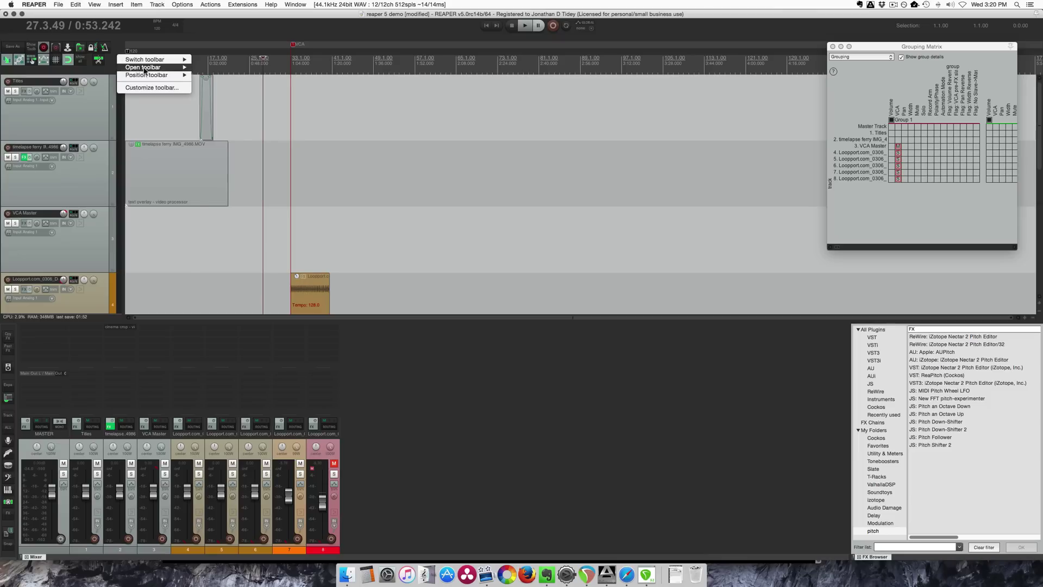
pyautogui.moveTo(162, 68)
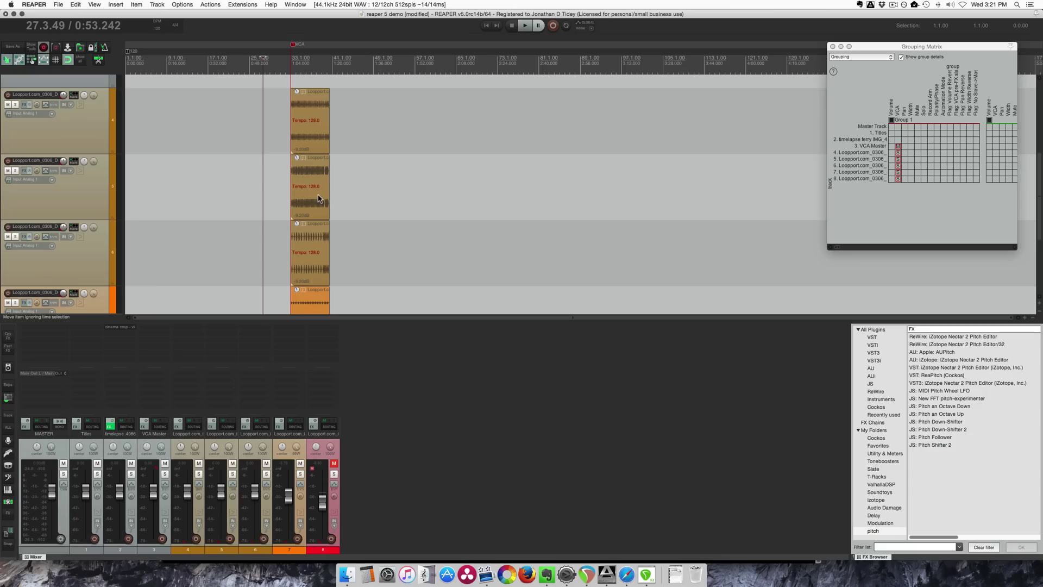
# - Select the VCA Master, then select Loopport tracks 4 through 8
pyautogui.scroll(-3, 312, 198)
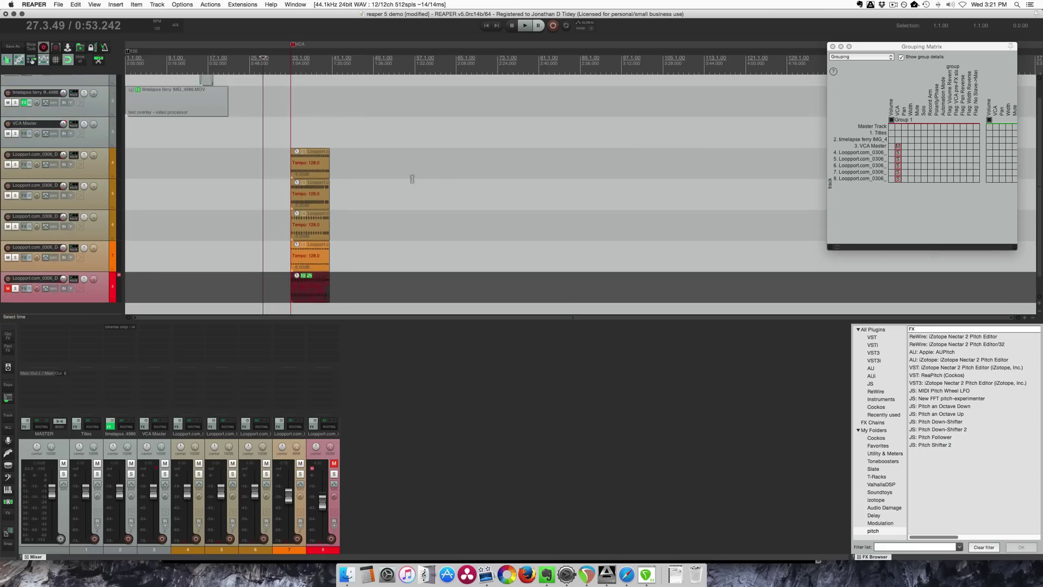
pyautogui.click(298, 134)
pyautogui.scroll(-1, 309, 189)
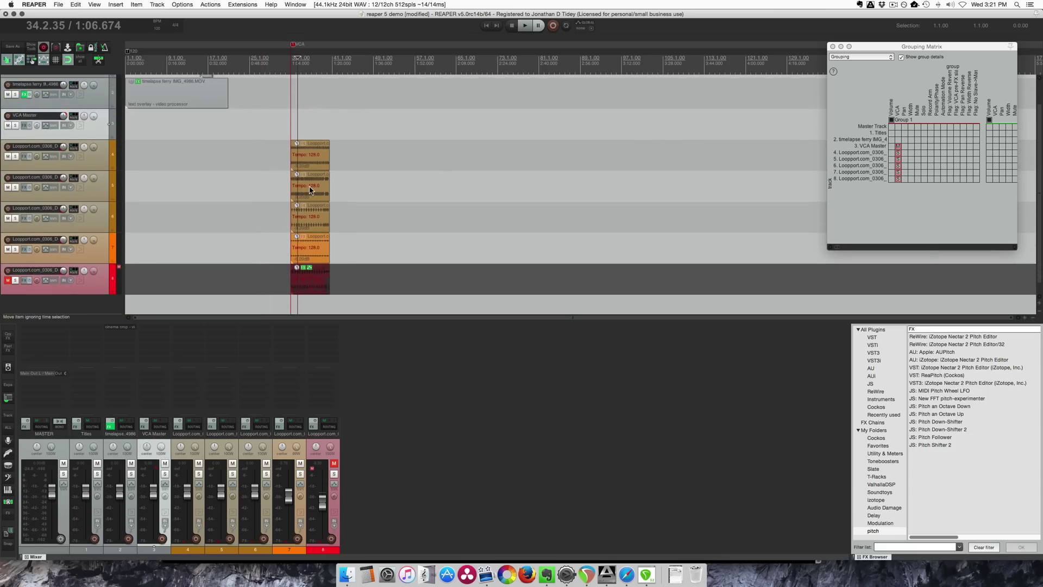
pyautogui.click(96, 161)
pyautogui.keyDown('shift'); pyautogui.click(101, 281); pyautogui.keyUp('shift')
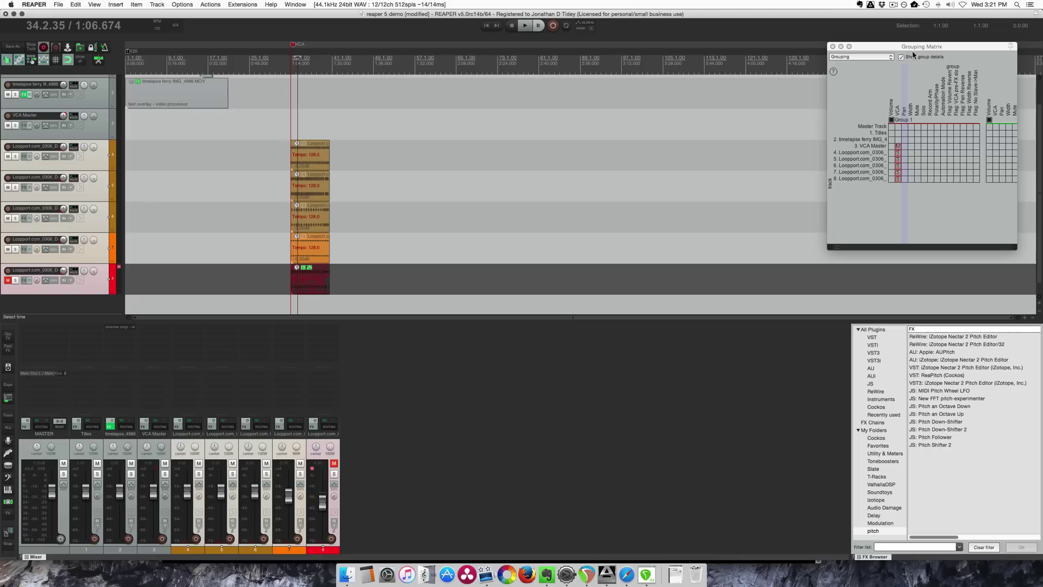
# - Move the Grouping Matrix aside, lower the VCA Master to -11.7 dB, and play
pyautogui.moveTo(870, 47); pyautogui.dragTo(691, 65)
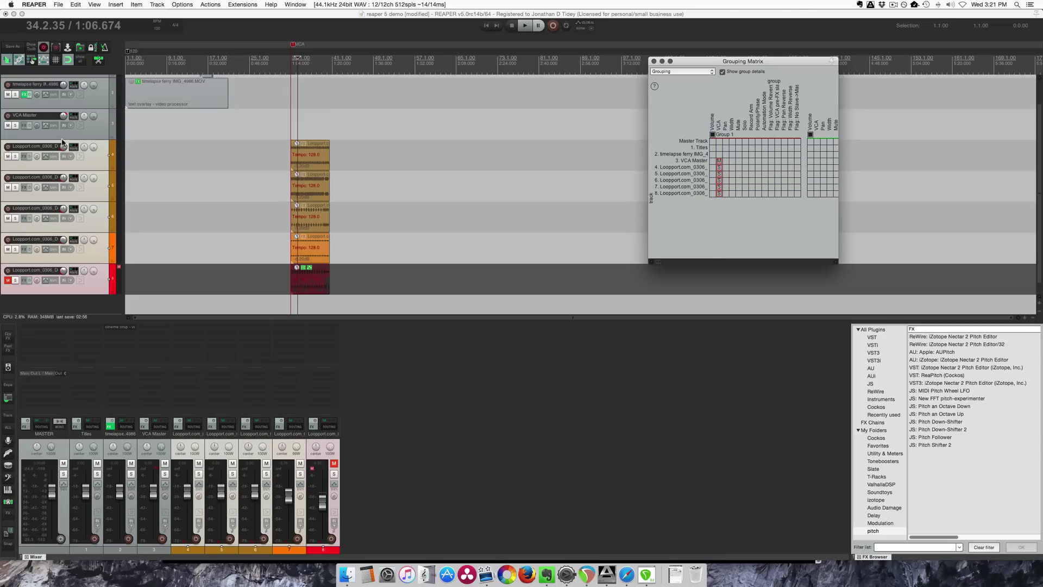
pyautogui.moveTo(63, 115); pyautogui.dragTo(63, 149)
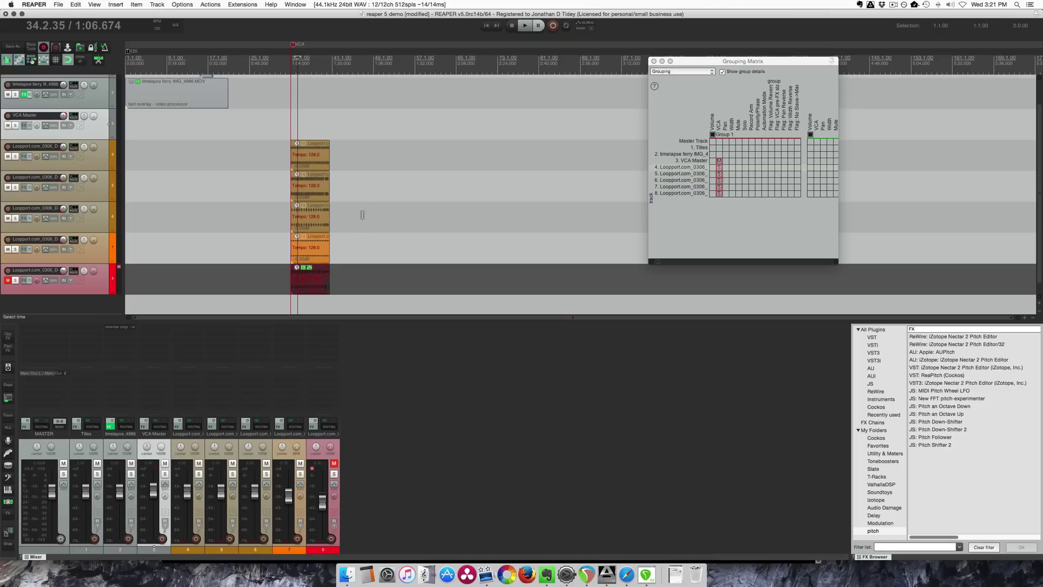
pyautogui.press('space')
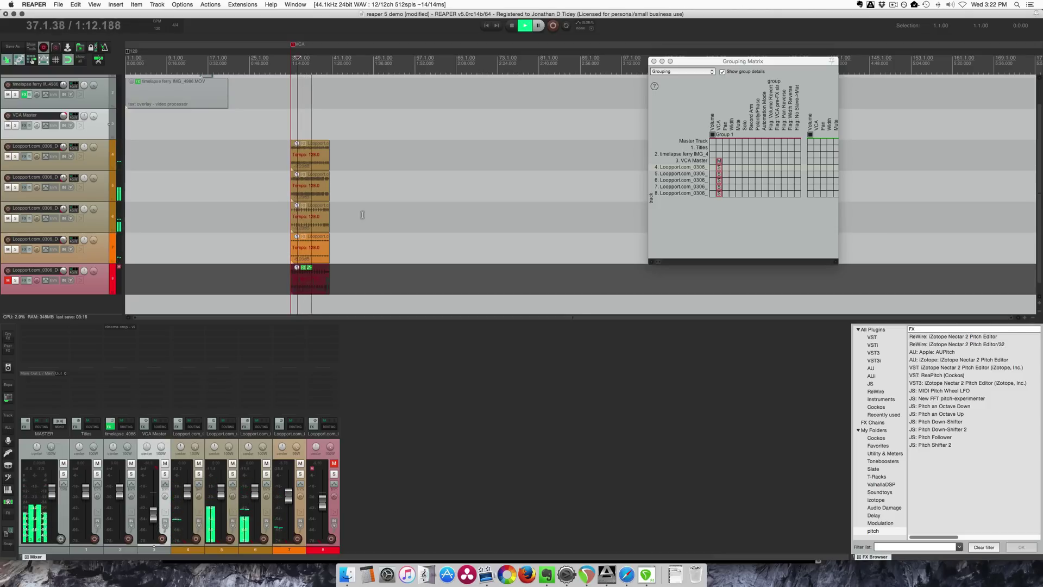
# - Stop playback, zoom in on the items, and set VCA Master automation mode to Latch
pyautogui.press('space')
pyautogui.press('=')
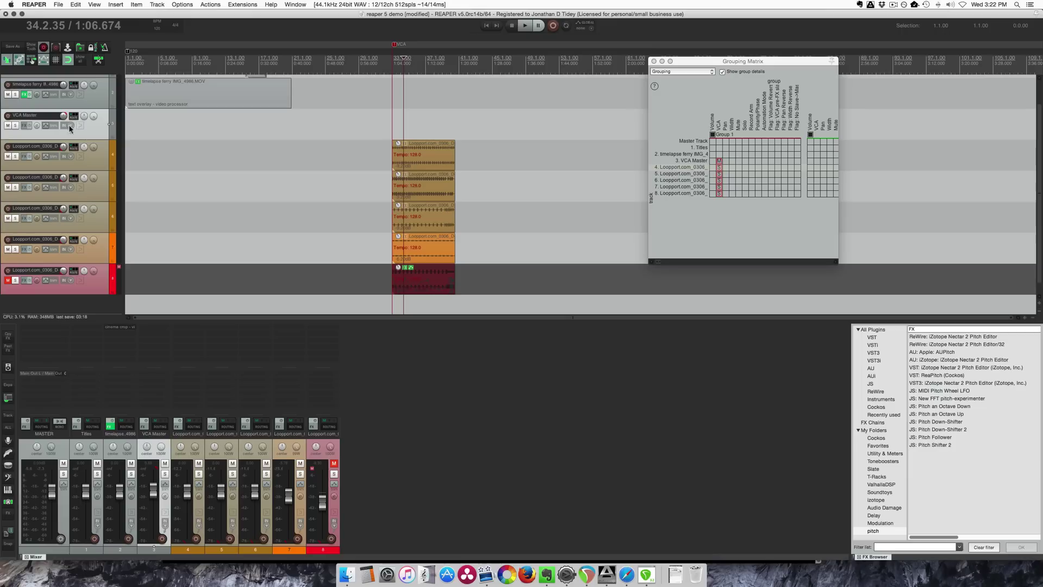
pyautogui.click(51, 125)
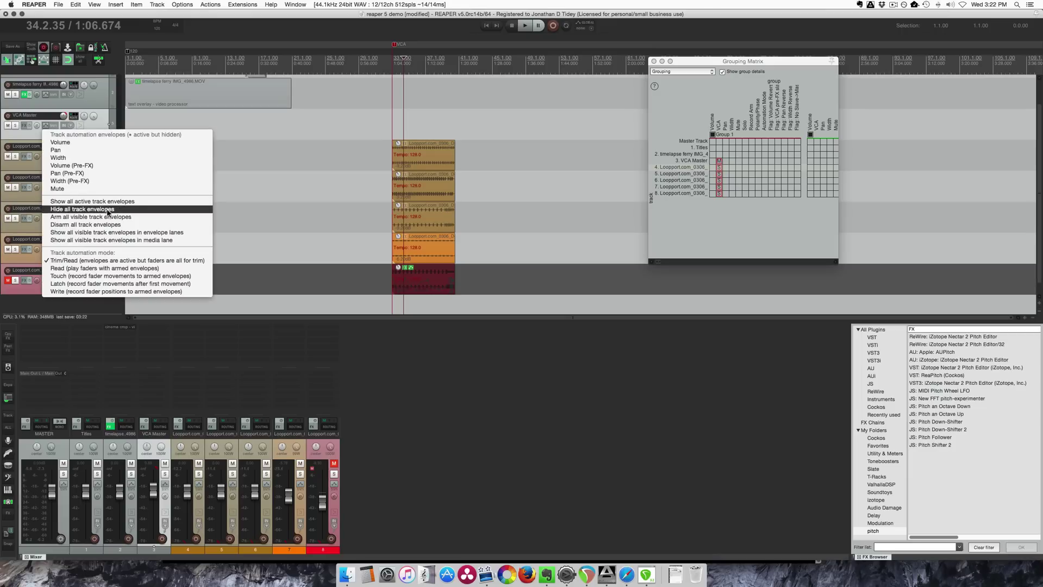
pyautogui.click(93, 285)
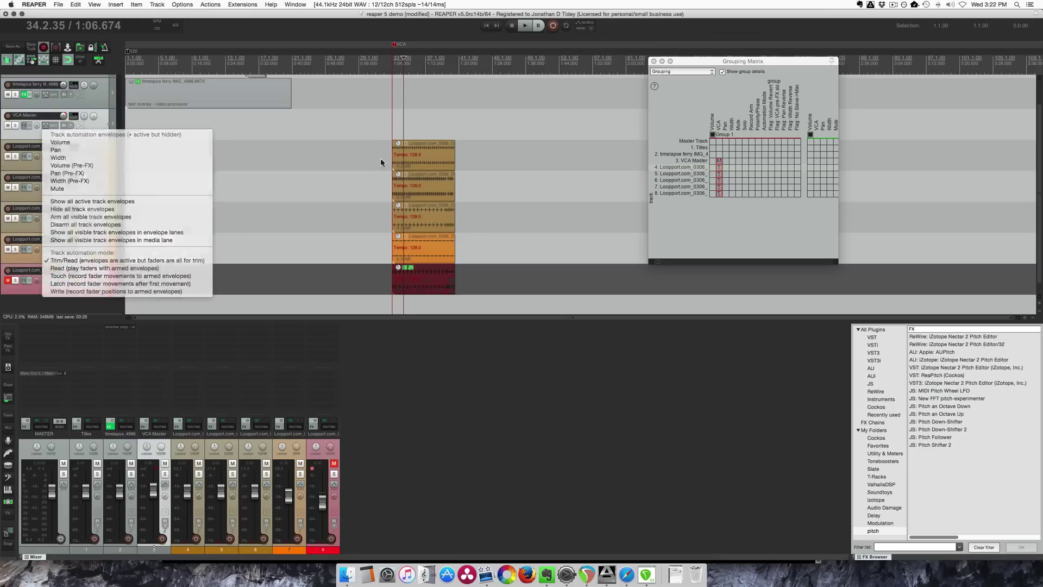
# - Record VCA volume automation by playing from bar 33, then stop playback
pyautogui.click(394, 122)
pyautogui.press('space')
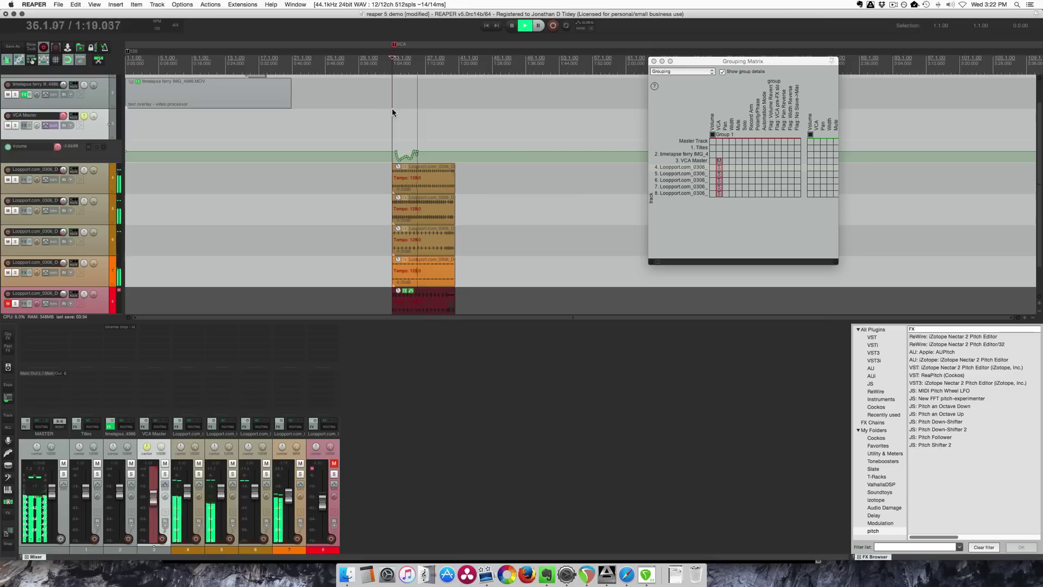
pyautogui.press('space')
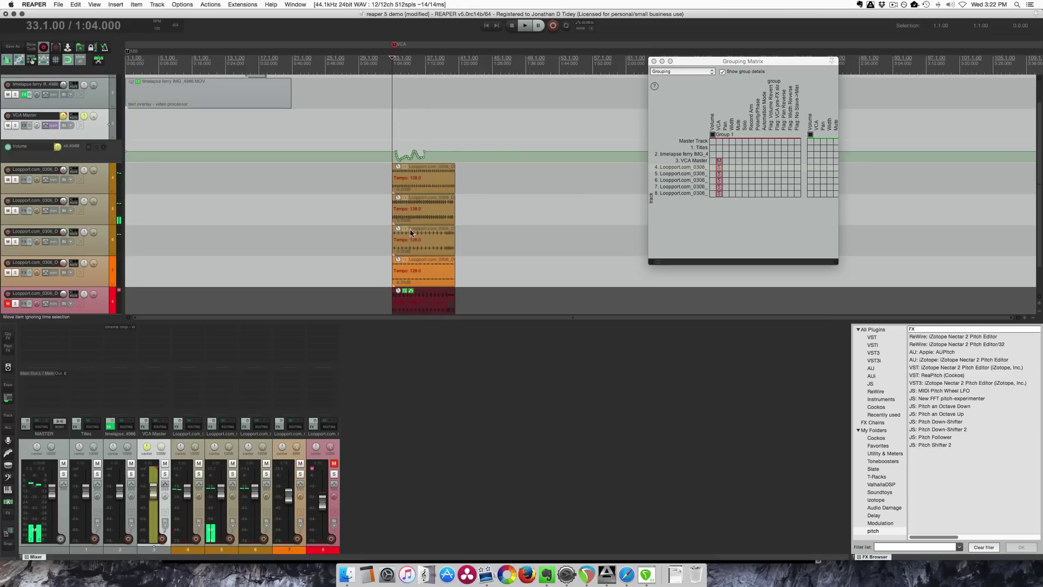
pyautogui.scroll(-1, 393, 194)
pyautogui.scroll(-1, 393, 194)
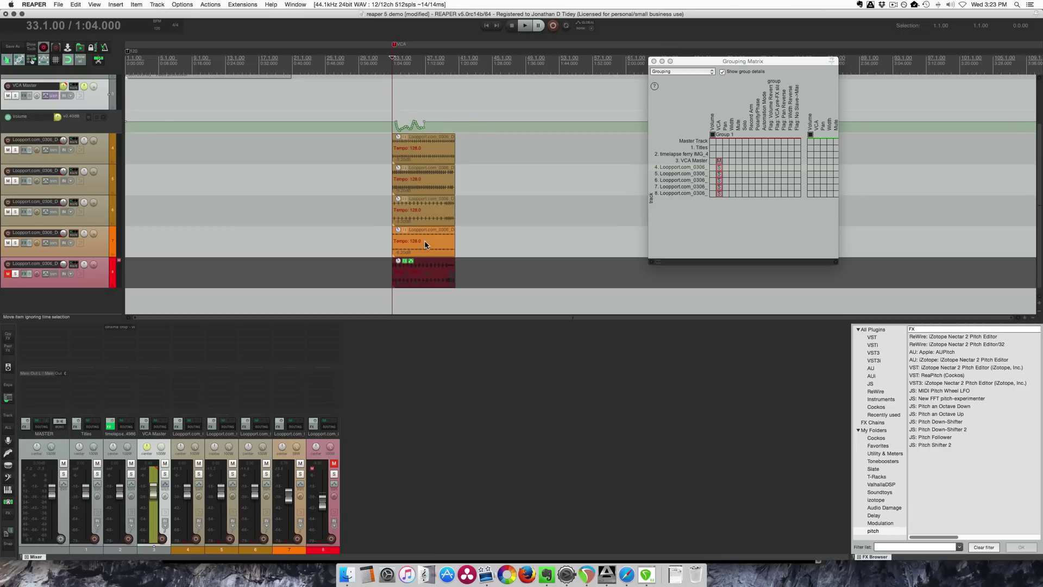
# - Filter the Actions list for 'vca' and browse the VCA envelope actions
pyautogui.press('?')
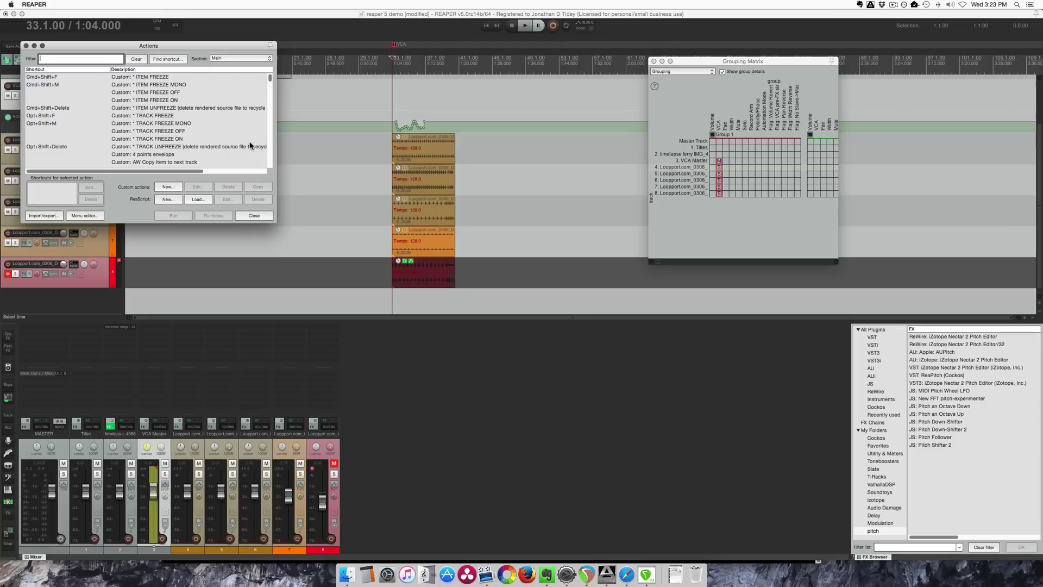
pyautogui.write('vca')
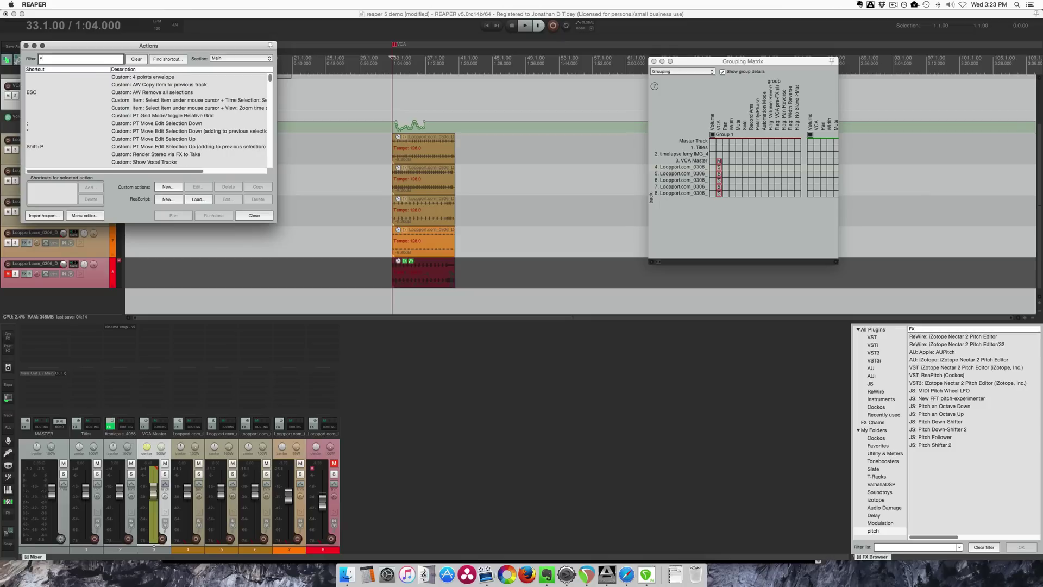
pyautogui.click(232, 79)
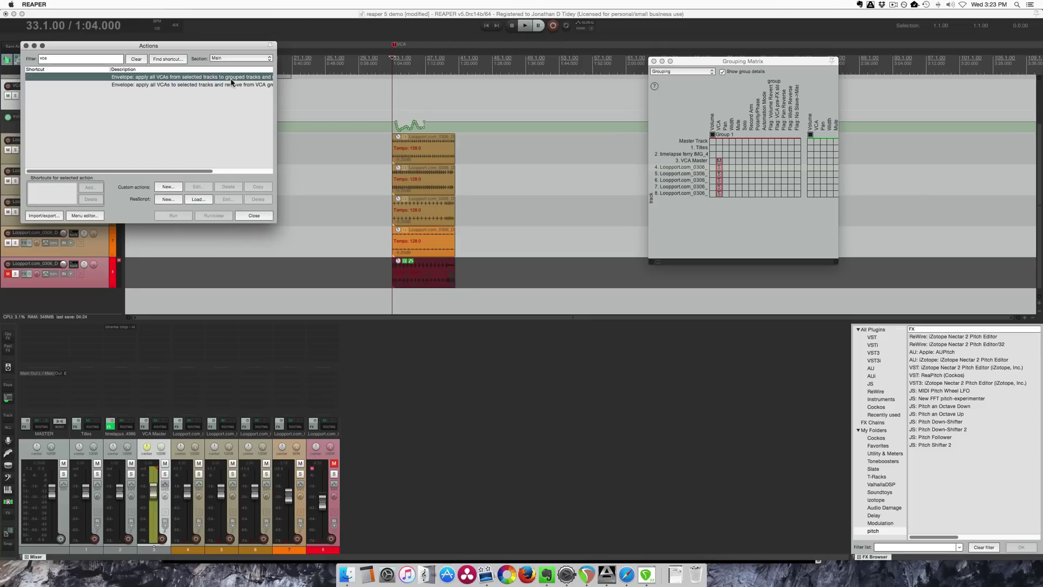
pyautogui.hscroll(2, 230, 92)
pyautogui.hscroll(3, 230, 96)
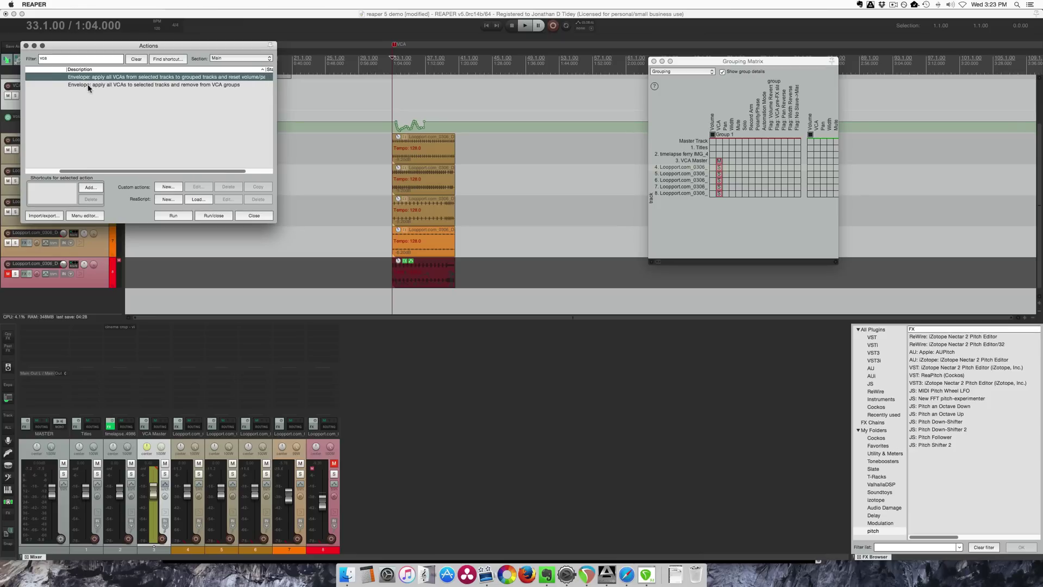
pyautogui.press('Down')
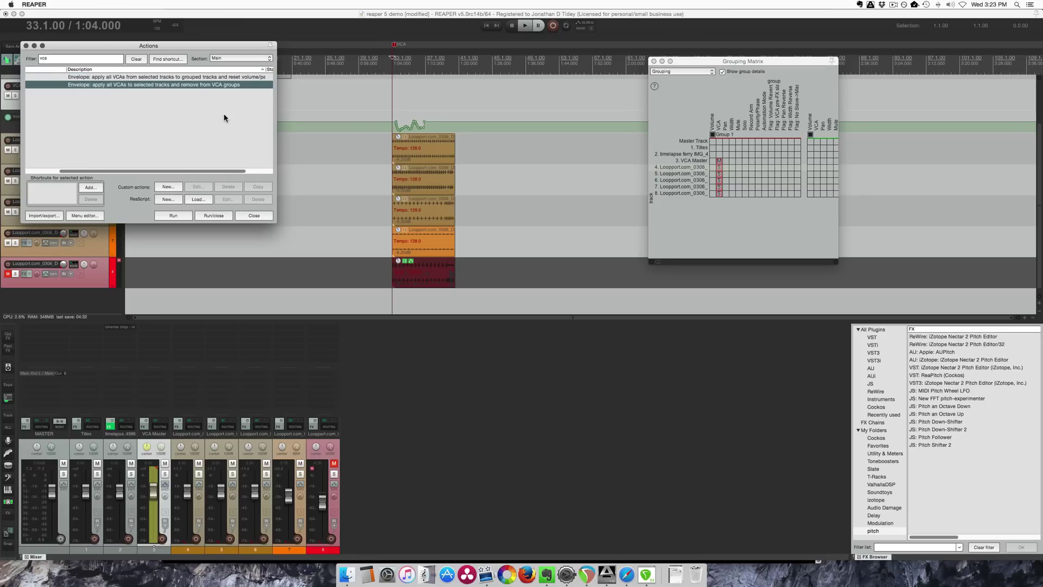
# - Select the five loop tracks and apply all VCAs to them as envelopes
pyautogui.click(97, 108)
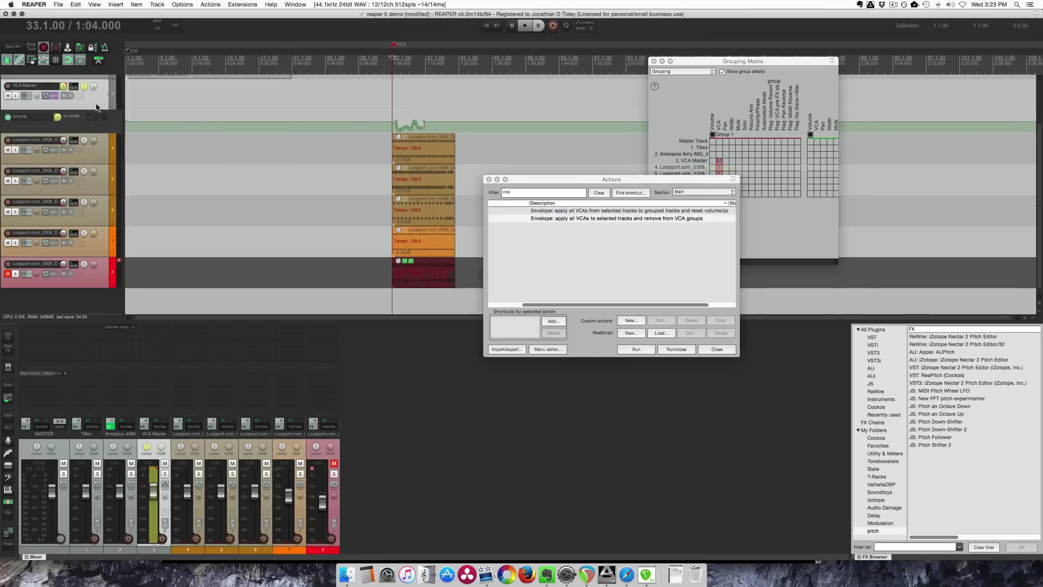
pyautogui.click(97, 283)
pyautogui.click(593, 212)
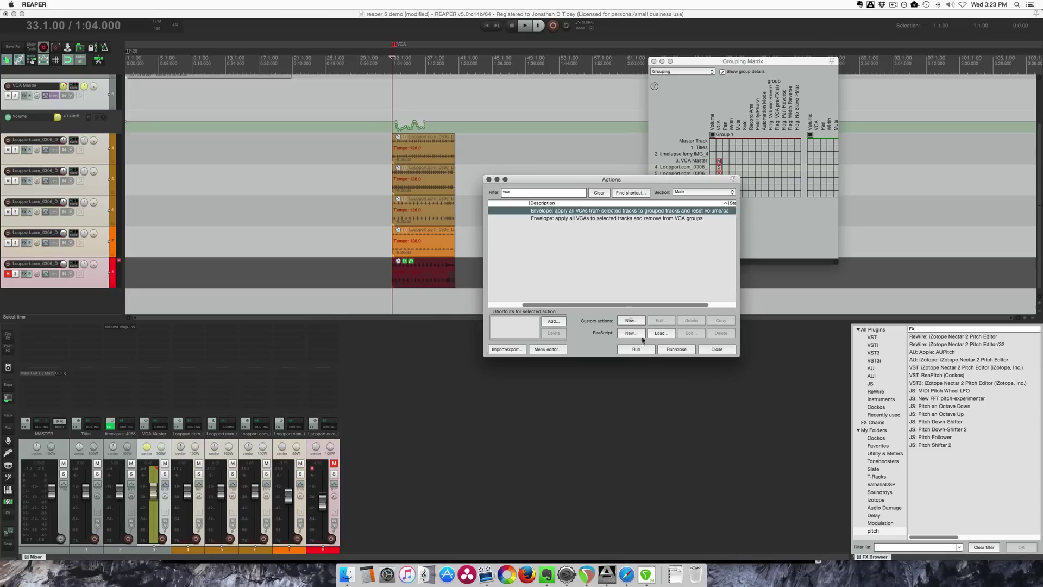
pyautogui.click(636, 349)
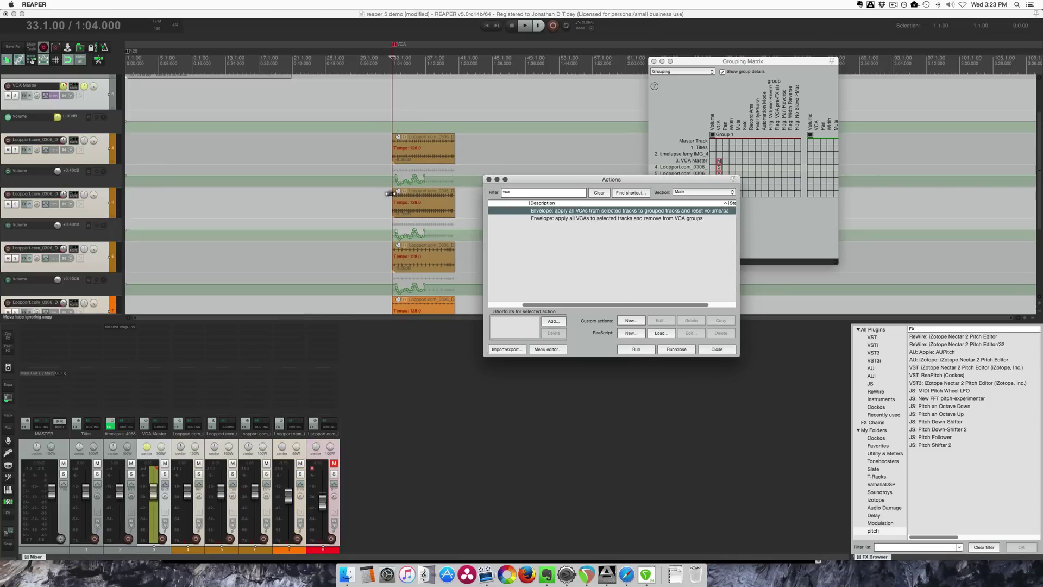
# - Undo, then run 'apply all VCAs to selected tracks and remove from VCA groups'
pyautogui.scroll(-1, 397, 163)
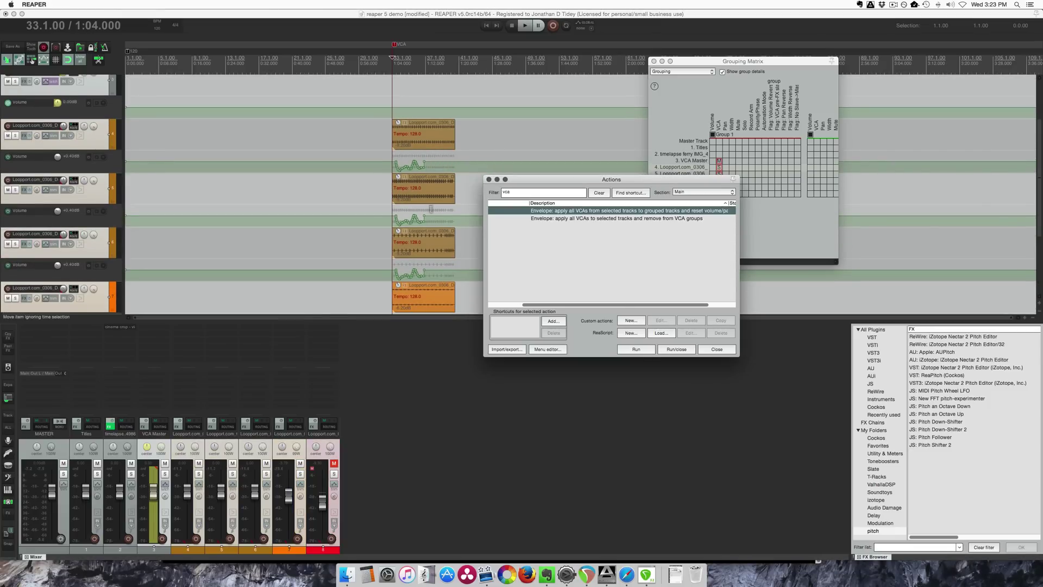
pyautogui.scroll(-3, 434, 238)
pyautogui.scroll(-1, 435, 238)
pyautogui.scroll(10, 380, 163)
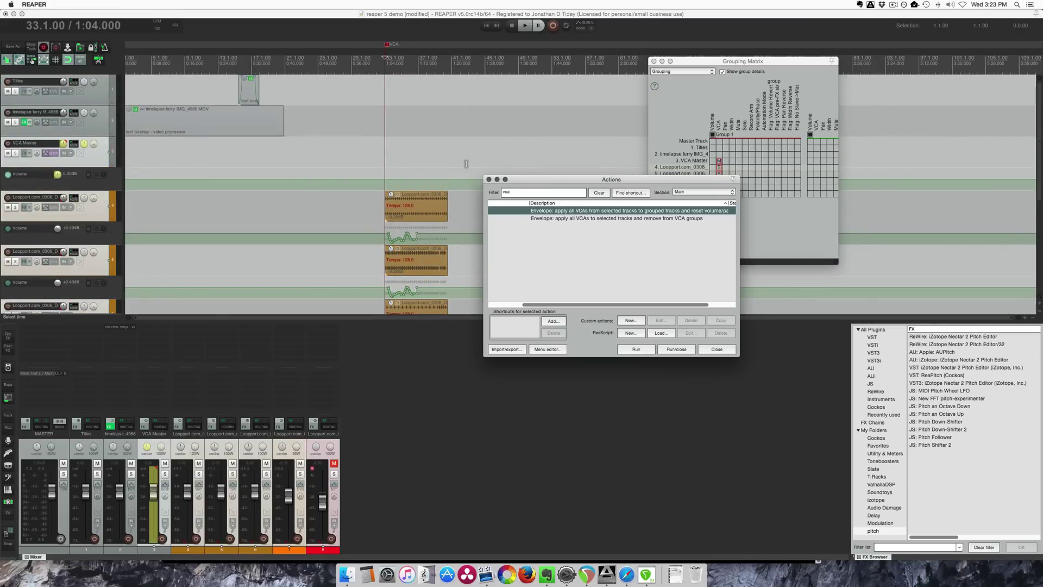
pyautogui.press('Return')
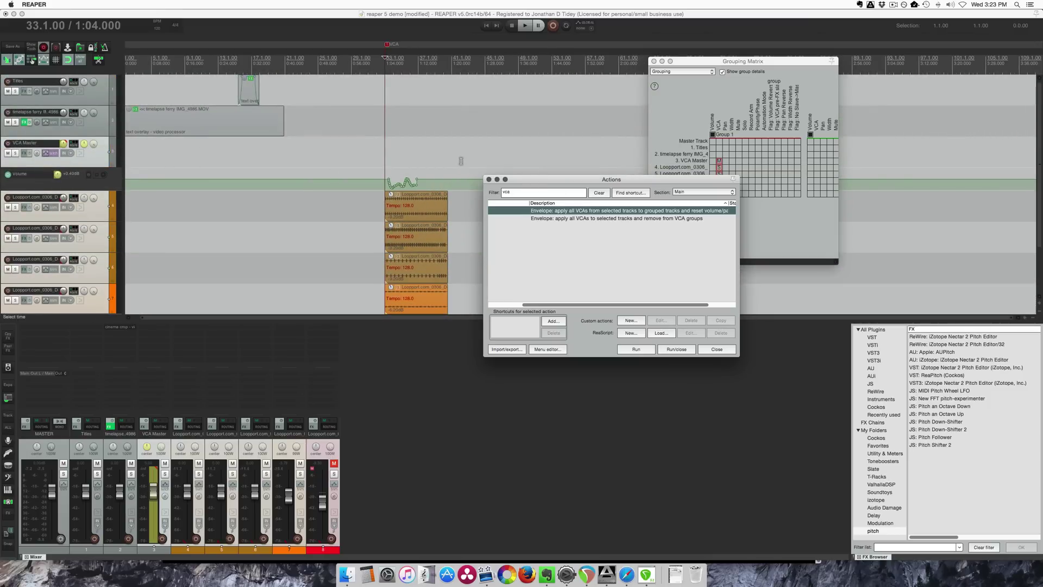
pyautogui.click(533, 217)
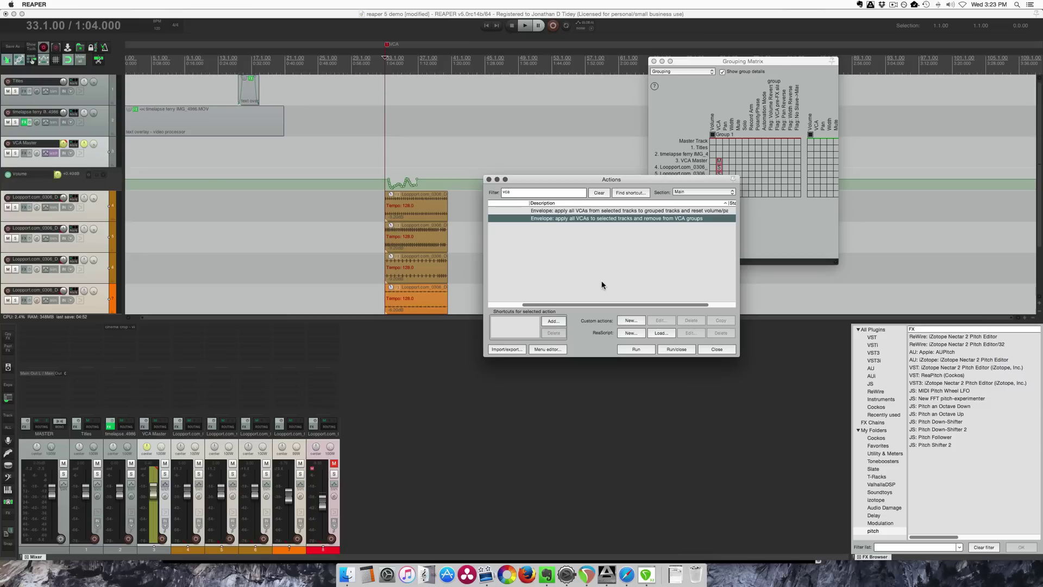
pyautogui.click(636, 349)
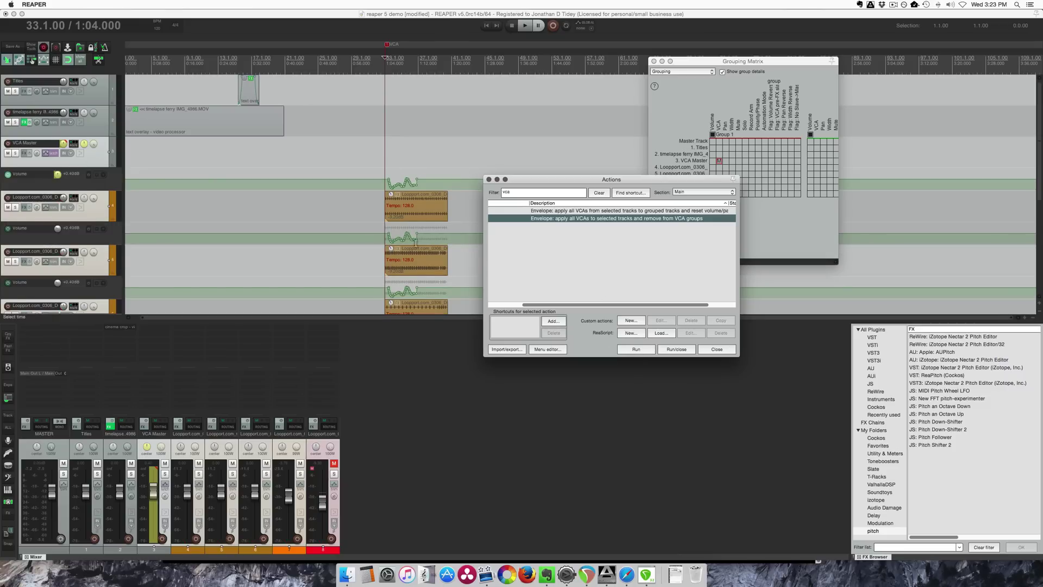
# - Bring the grouping matrix forward and move it aside to check the cleared VCA marks
pyautogui.scroll(-2, 416, 243)
pyautogui.click(722, 169)
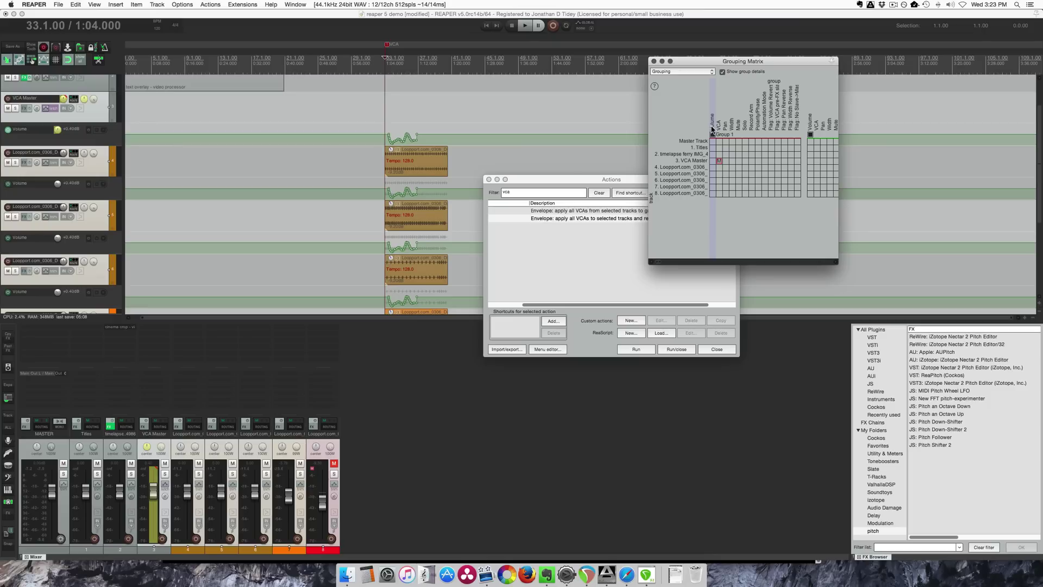
pyautogui.moveTo(774, 63); pyautogui.dragTo(863, 51)
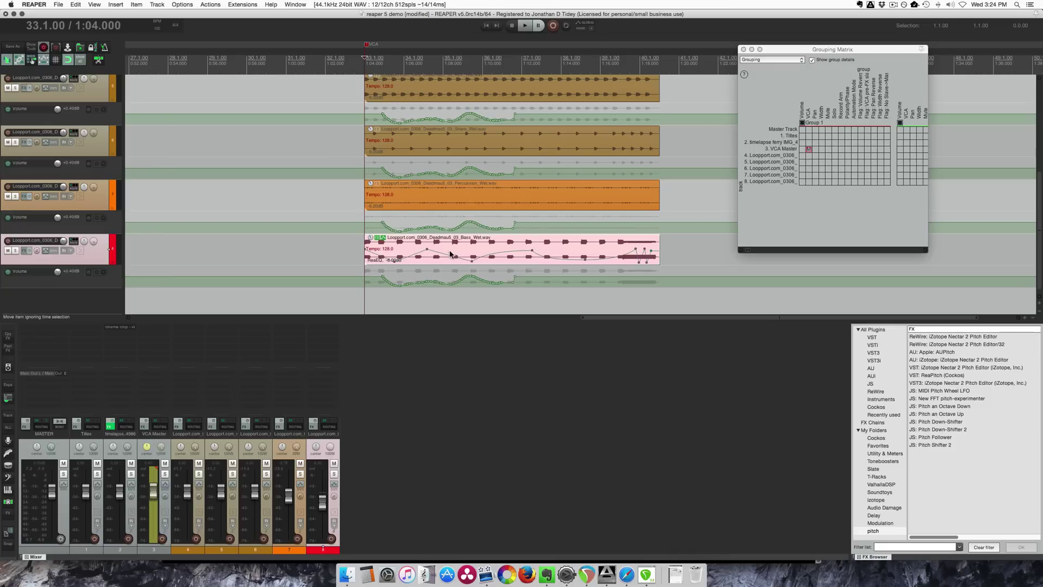
# - Solo the Bass loop track and start playback
pyautogui.click(466, 247)
pyautogui.hotkey('ctrl', 'alt', 's')
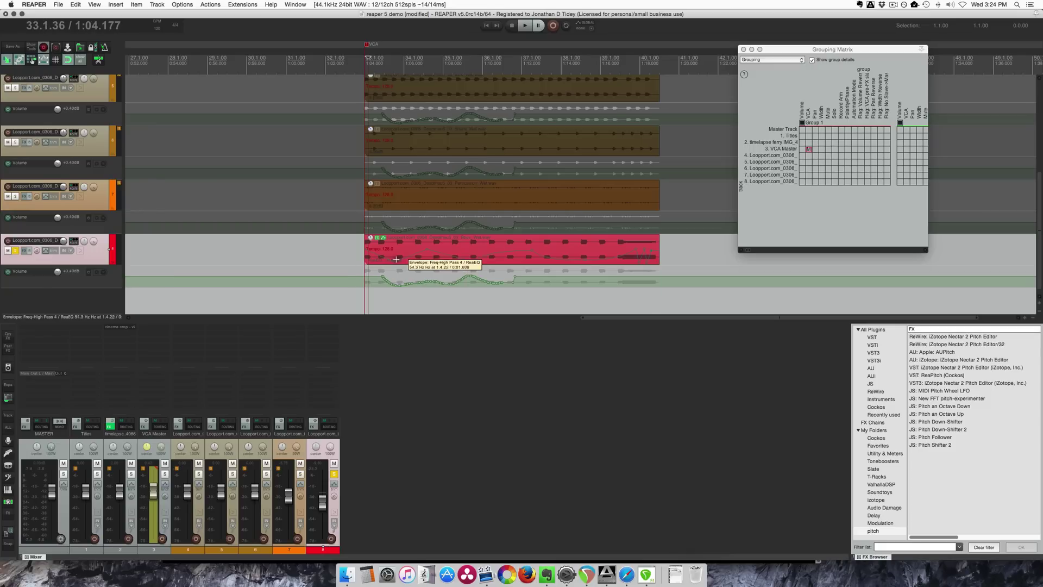
pyautogui.press('space')
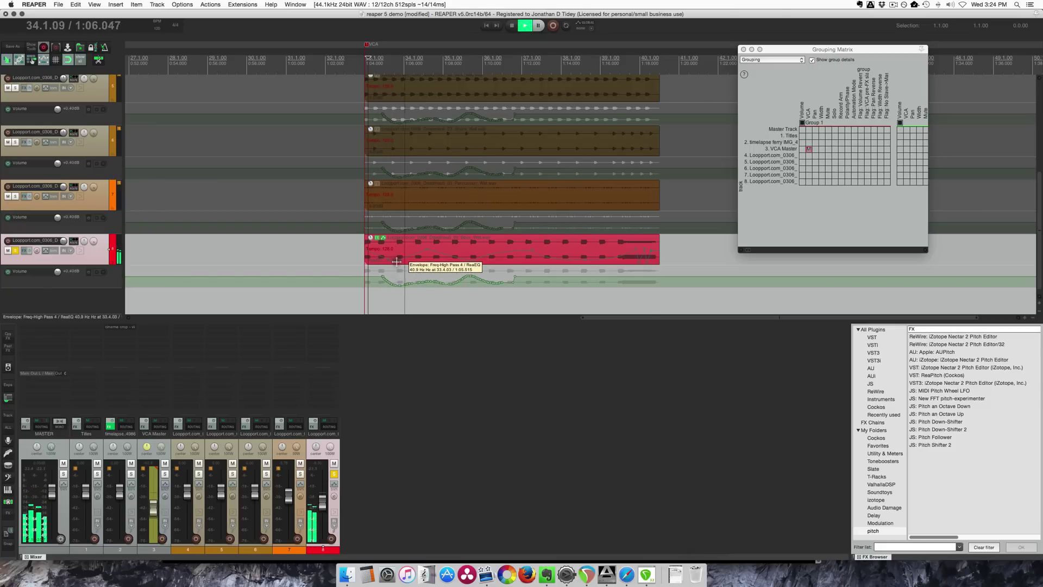
# - Open the Bass item's ReaEQ take effect, position its window, and stop playback
pyautogui.click(377, 237)
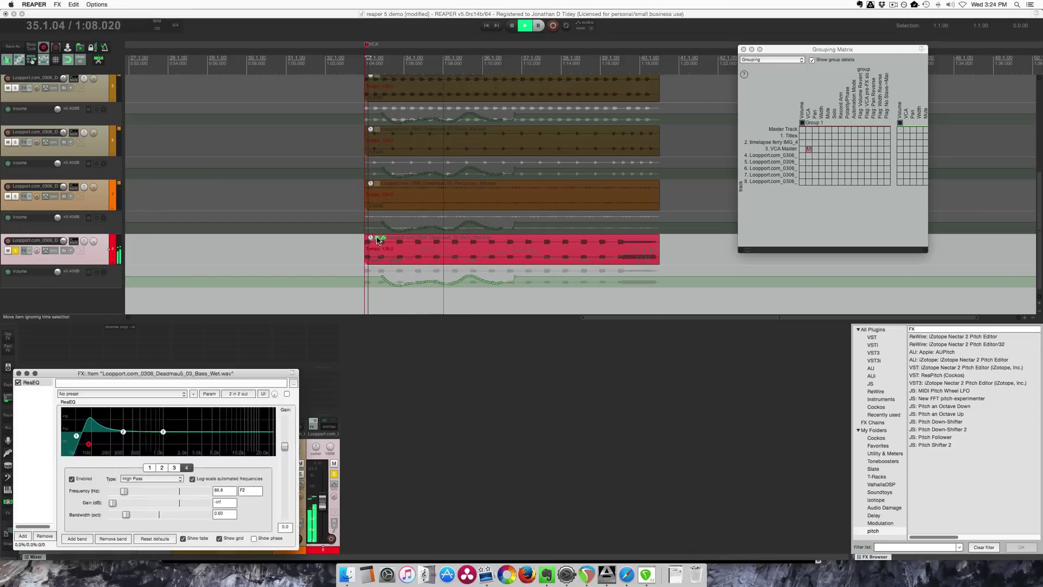
pyautogui.moveTo(232, 373); pyautogui.dragTo(569, 327)
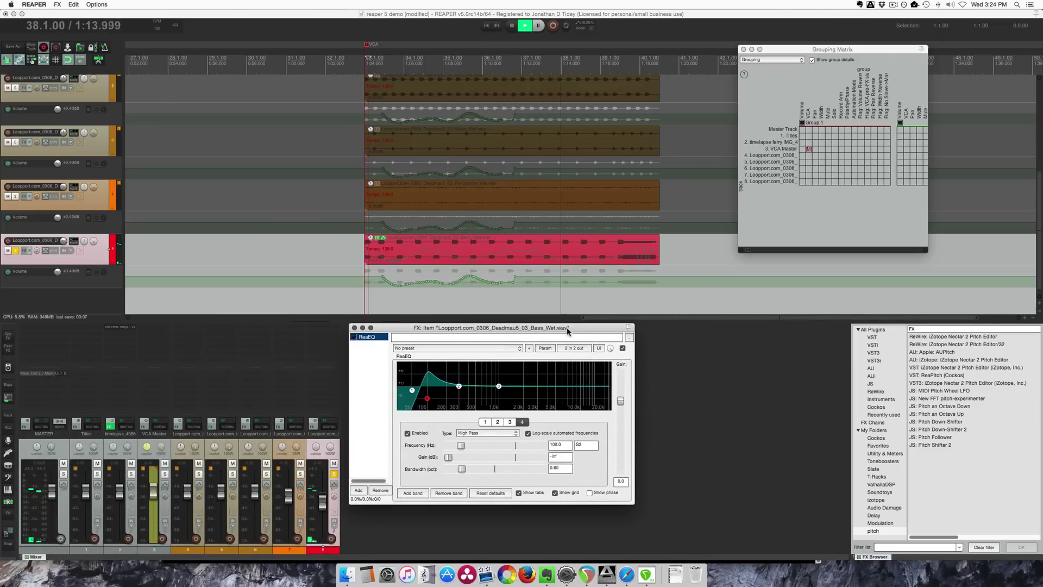
pyautogui.moveTo(568, 328); pyautogui.dragTo(616, 312)
pyautogui.click(401, 243)
pyautogui.press('space')
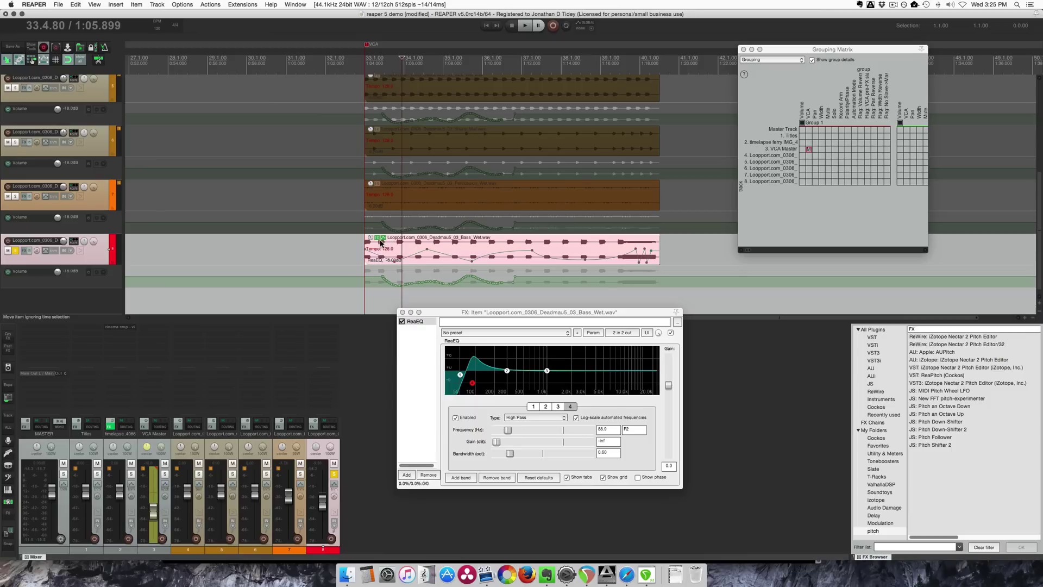
# - Check ReaEQ's Param menu, close the FX window, and zoom out to the whole project
pyautogui.click(593, 333)
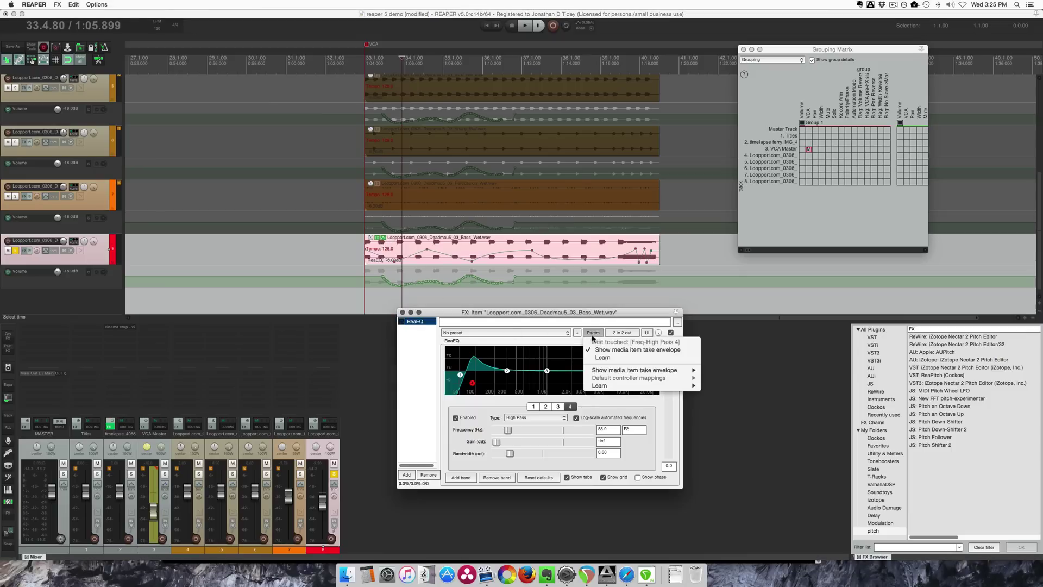
pyautogui.moveTo(666, 372)
pyautogui.click(631, 322)
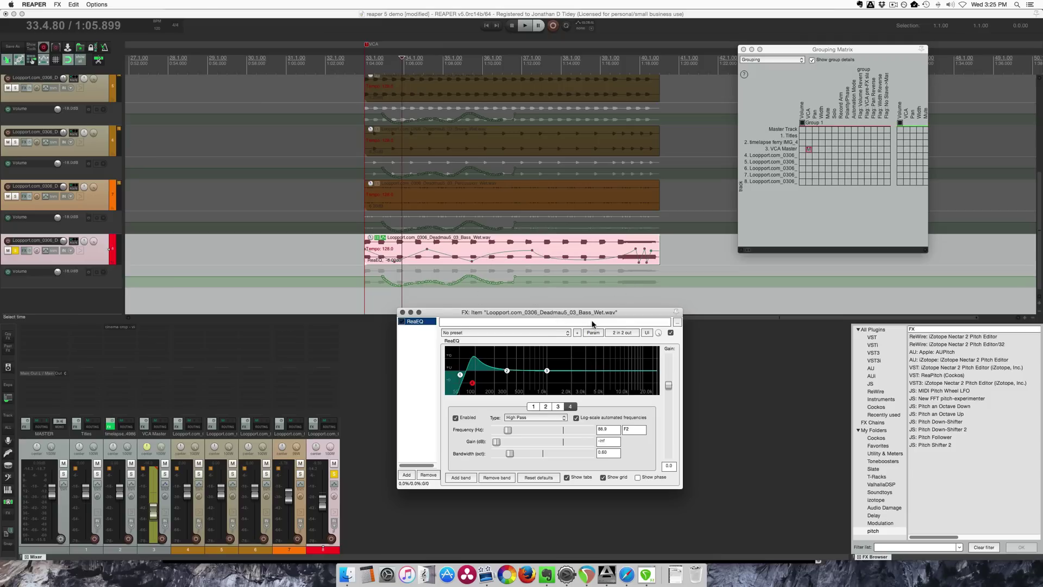
pyautogui.click(402, 313)
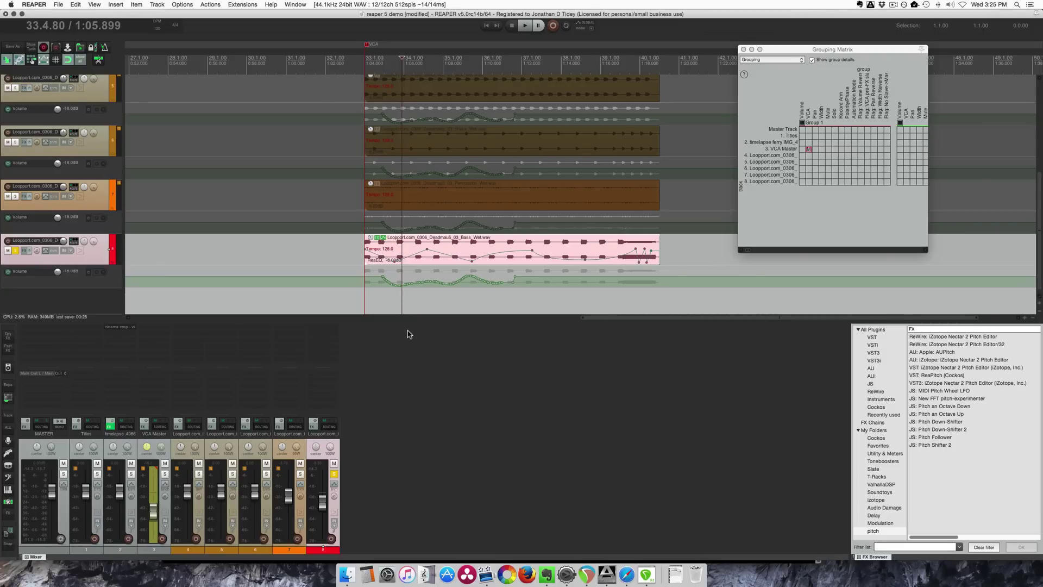
pyautogui.scroll(-5, 544, 283)
pyautogui.hscroll(5, 624, 279)
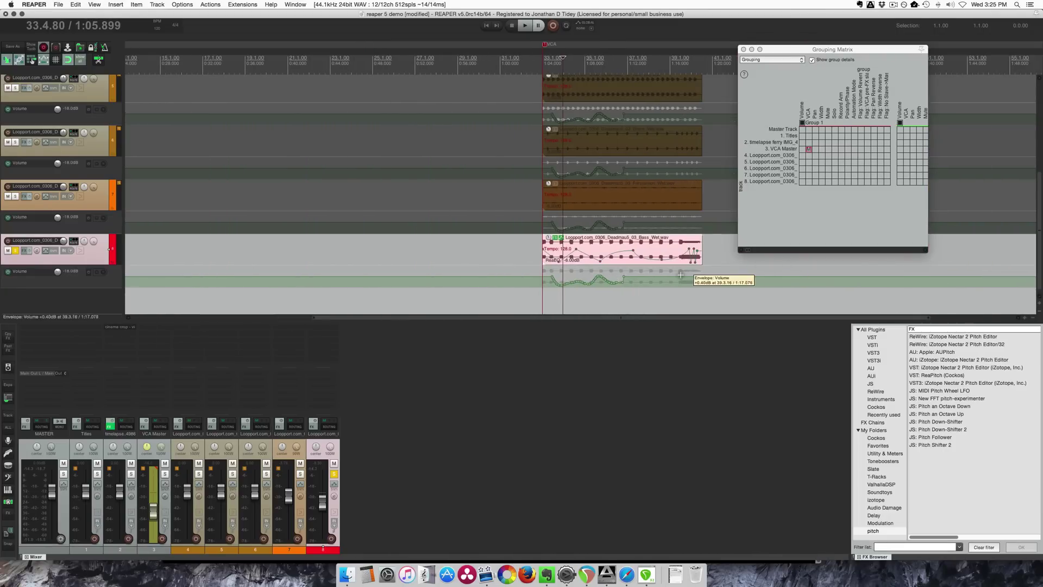
pyautogui.press('~')
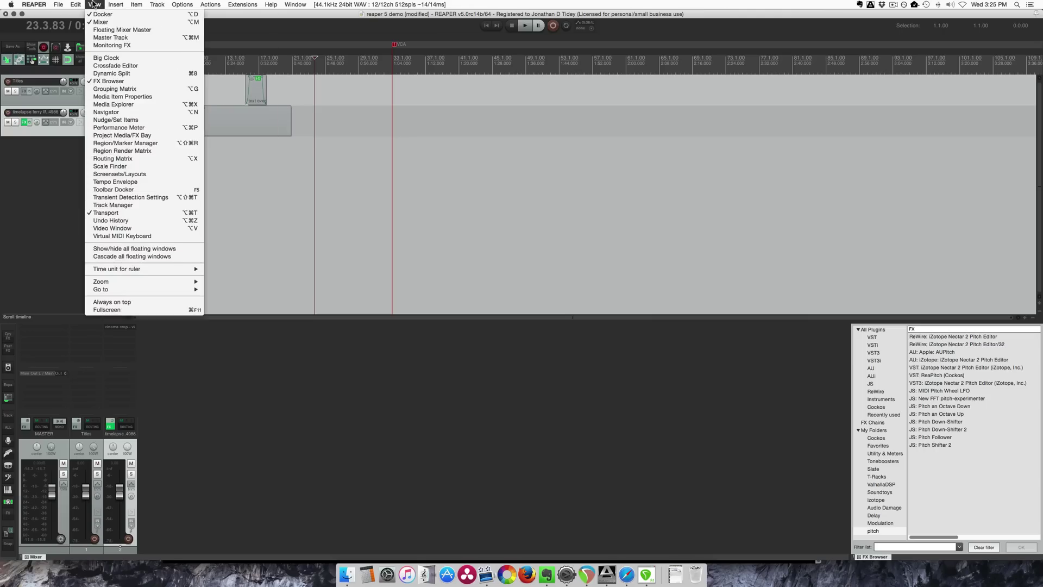
# - Open the video preview, set the cursor near 12.6 seconds, and dock the window
pyautogui.click(149, 228)
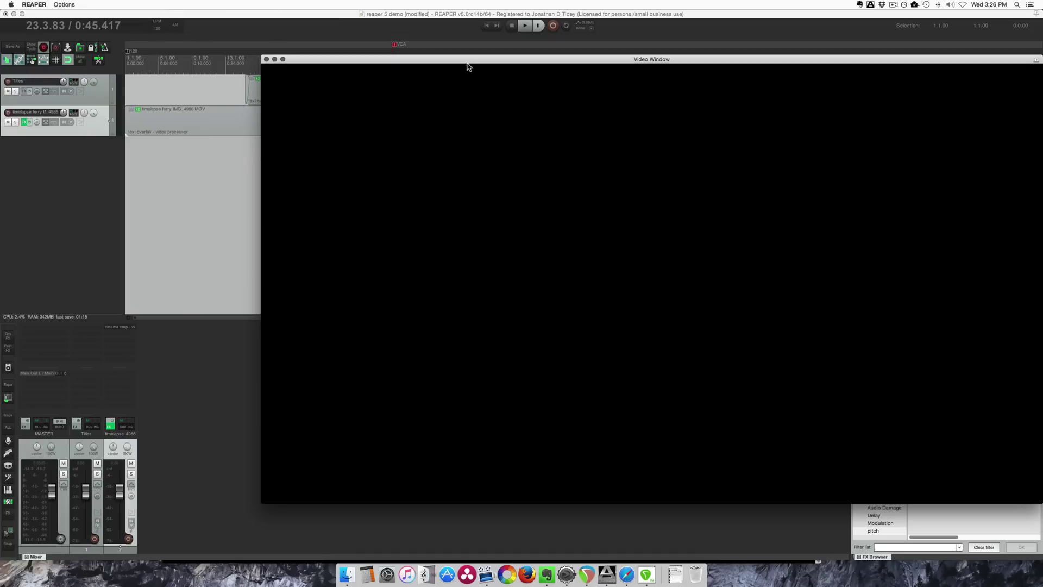
pyautogui.moveTo(468, 66); pyautogui.dragTo(387, 75)
pyautogui.click(178, 58)
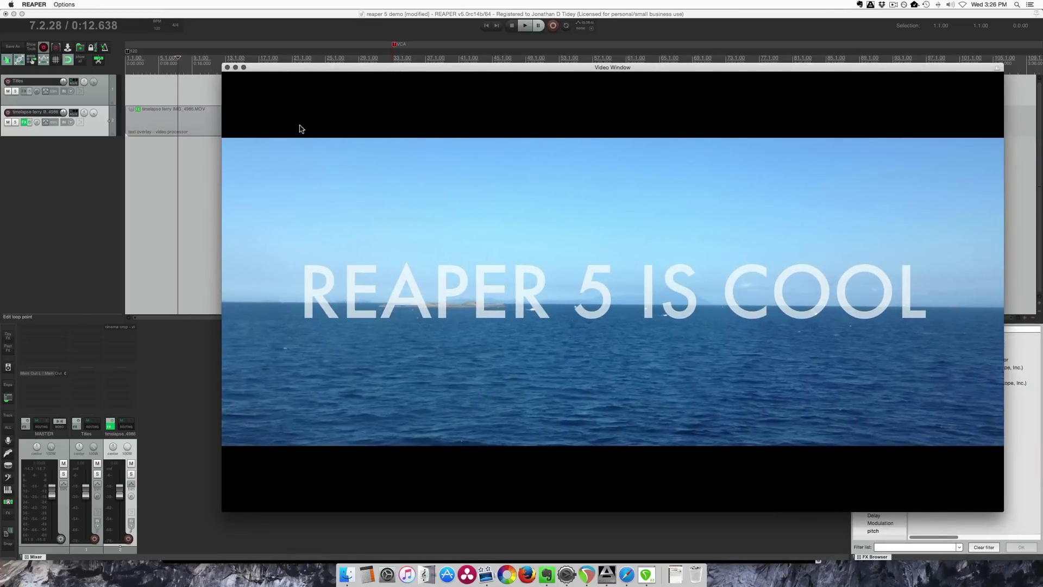
pyautogui.rightClick(356, 118)
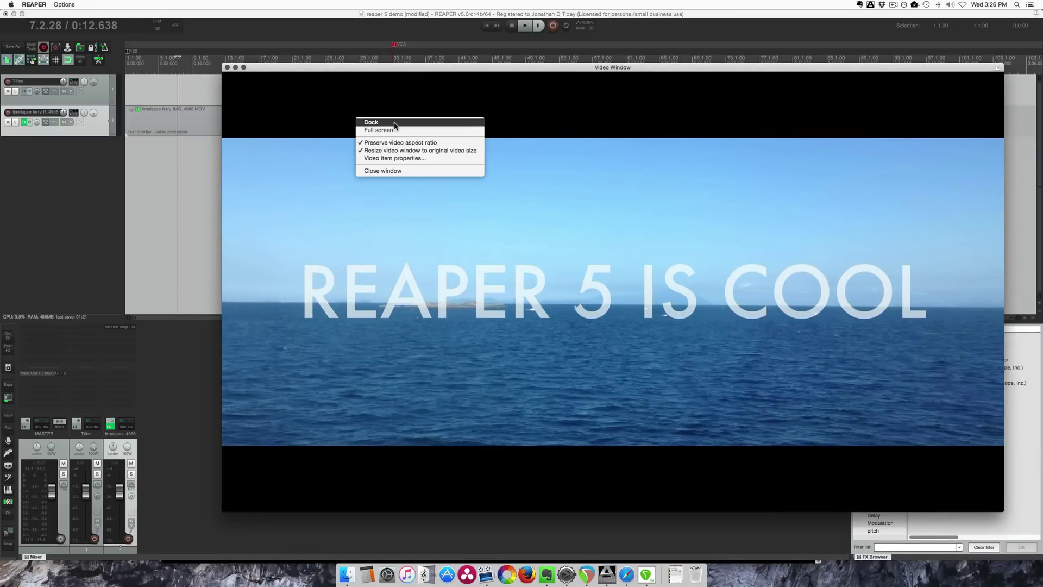
pyautogui.click(395, 126)
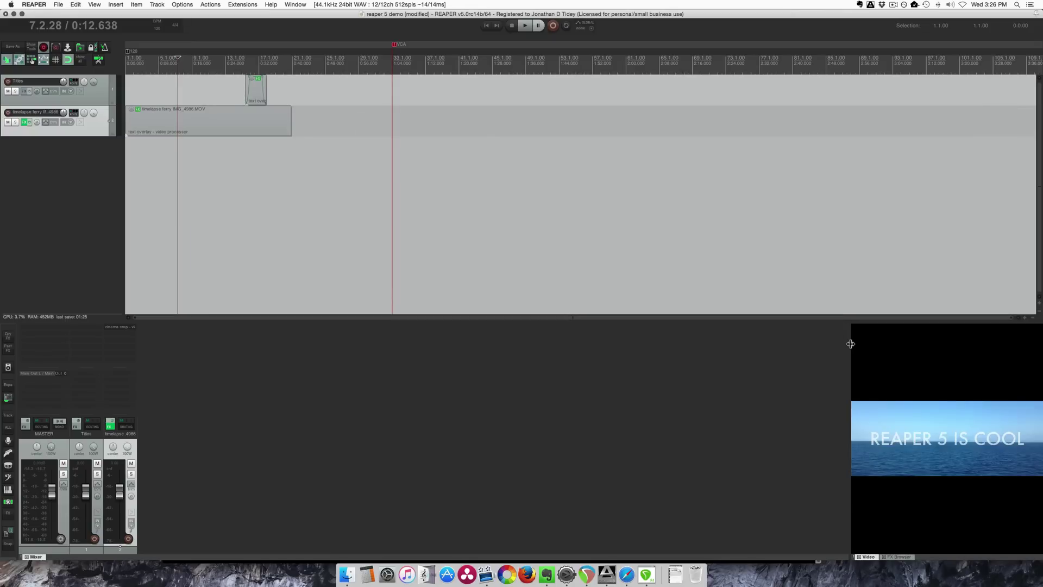
# - Enlarge the Video docker, redock it right then top, and load screenset F7
pyautogui.moveTo(851, 343); pyautogui.dragTo(493, 343)
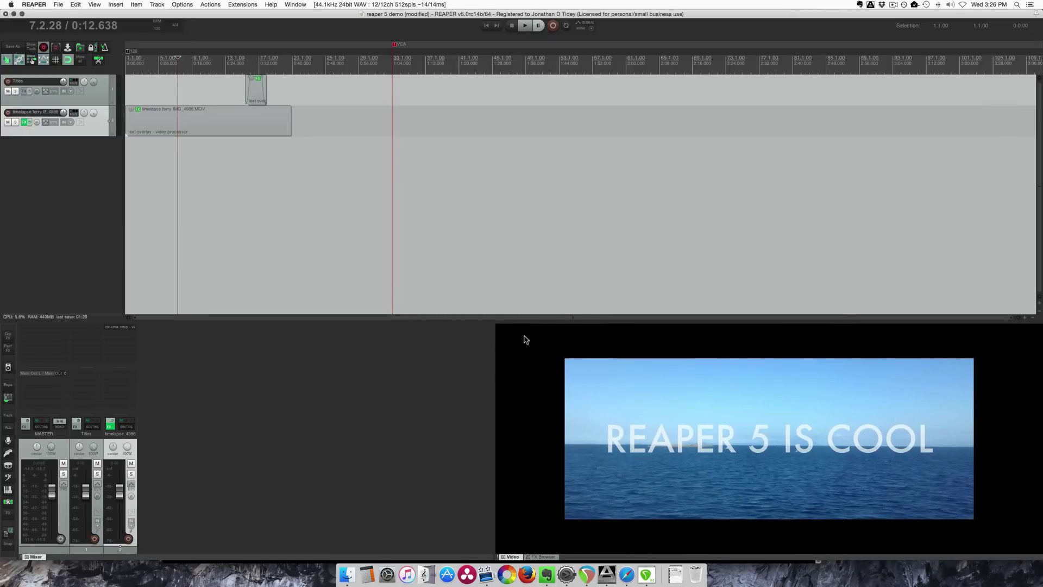
pyautogui.moveTo(513, 558); pyautogui.dragTo(1037, 217)
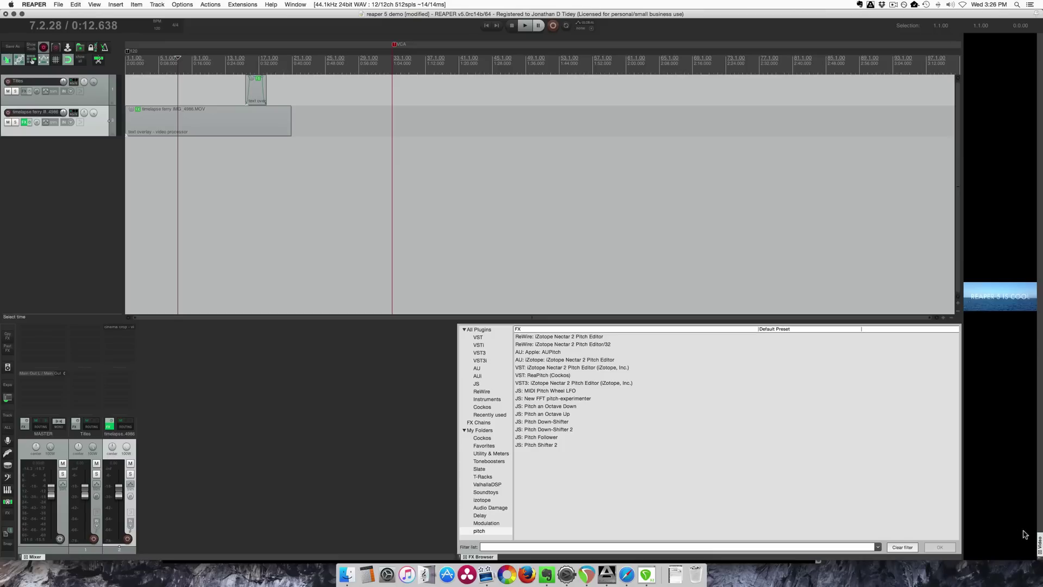
pyautogui.moveTo(1039, 544); pyautogui.dragTo(712, 24)
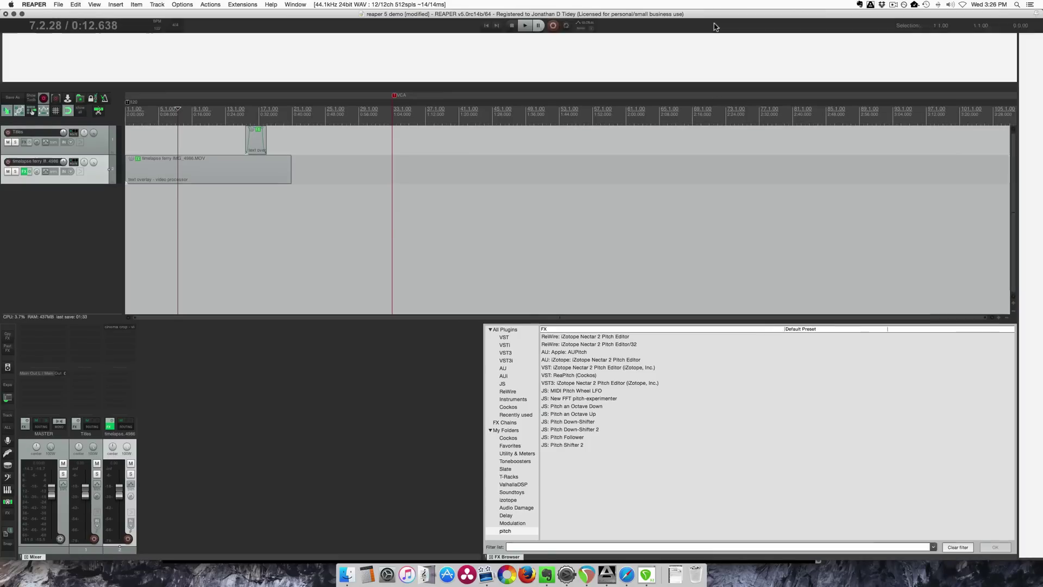
pyautogui.click(255, 231)
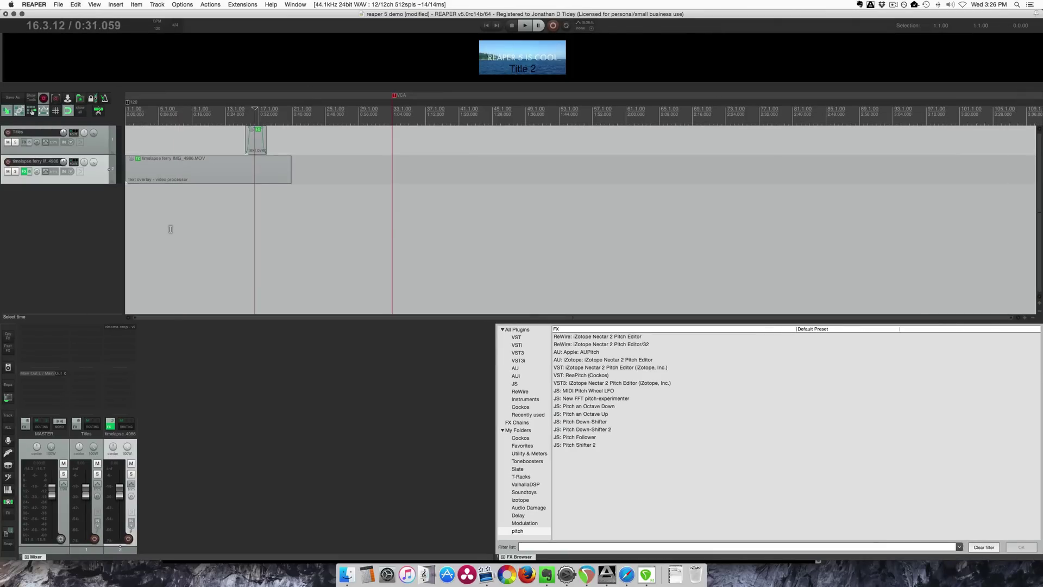
pyautogui.click(170, 226)
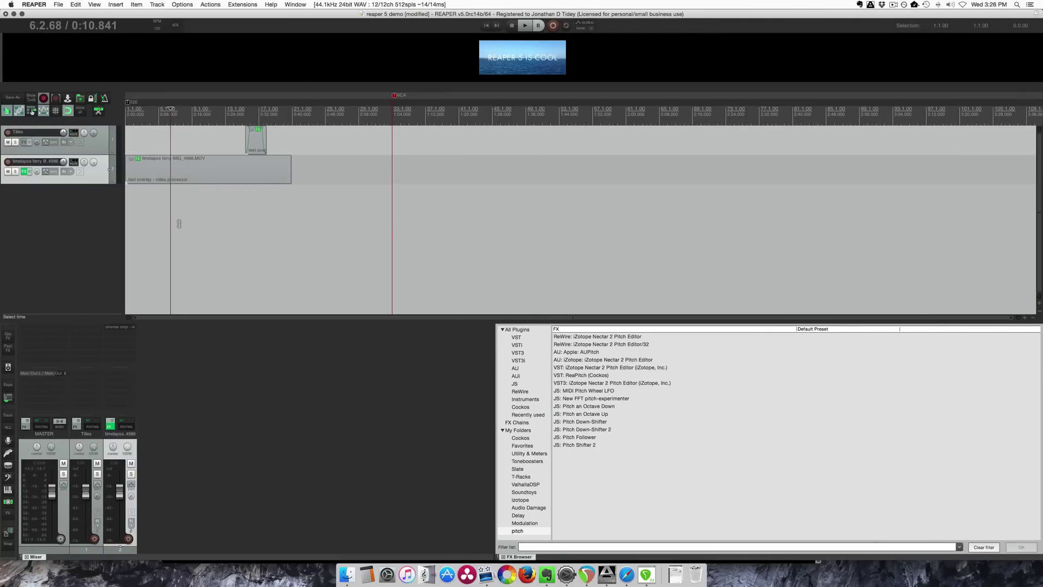
pyautogui.press('F7')
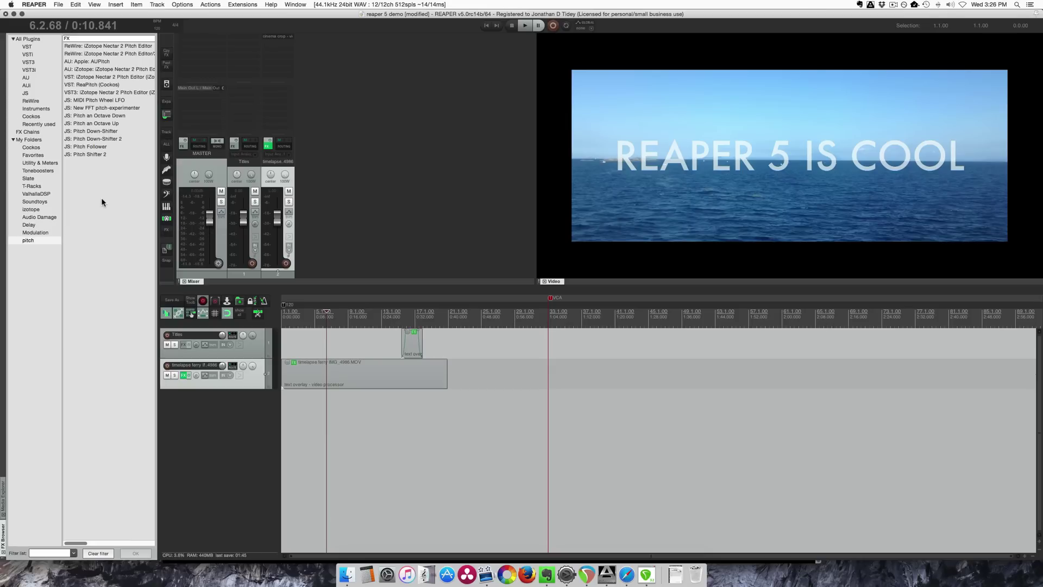
# - Switch the left docker to the Media Explorer tab showing the Sample Library folders
pyautogui.click(2, 489)
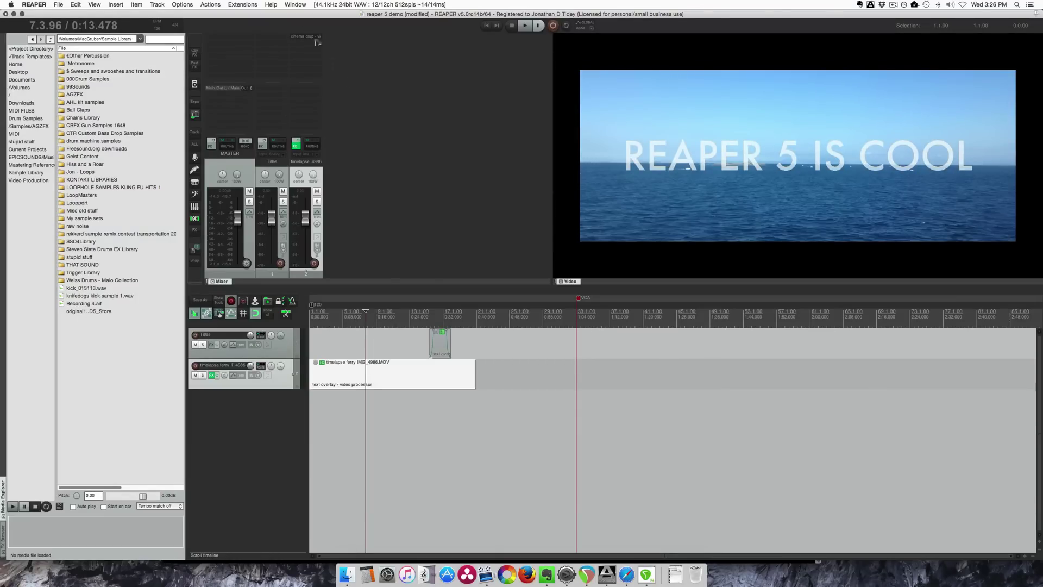
# - Open the ferry track's cinema crop video processor and show All Plugins in the FX Browser
pyautogui.click(305, 36)
pyautogui.moveTo(365, 173); pyautogui.dragTo(442, 144)
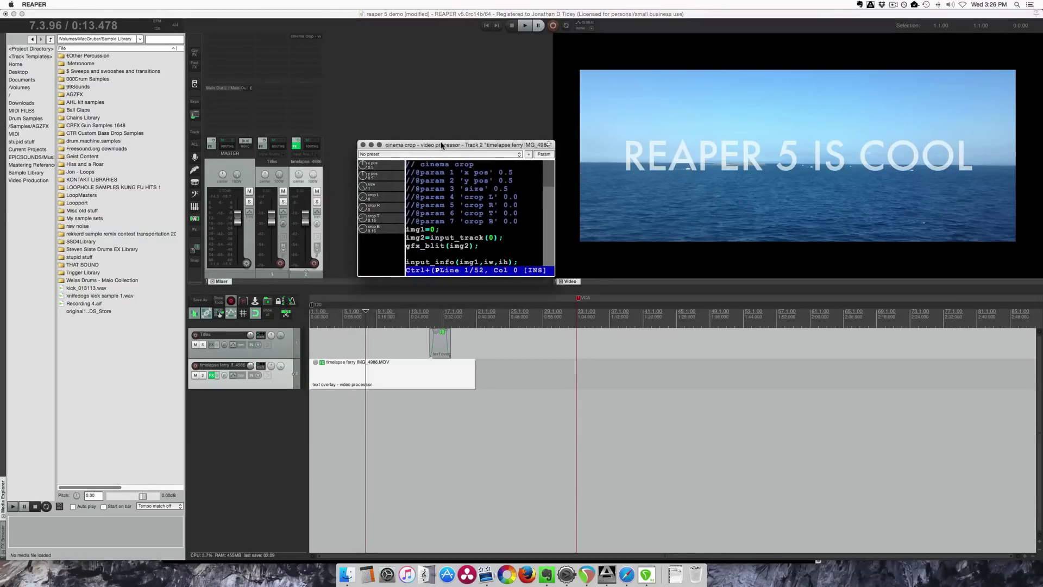
pyautogui.click(2, 533)
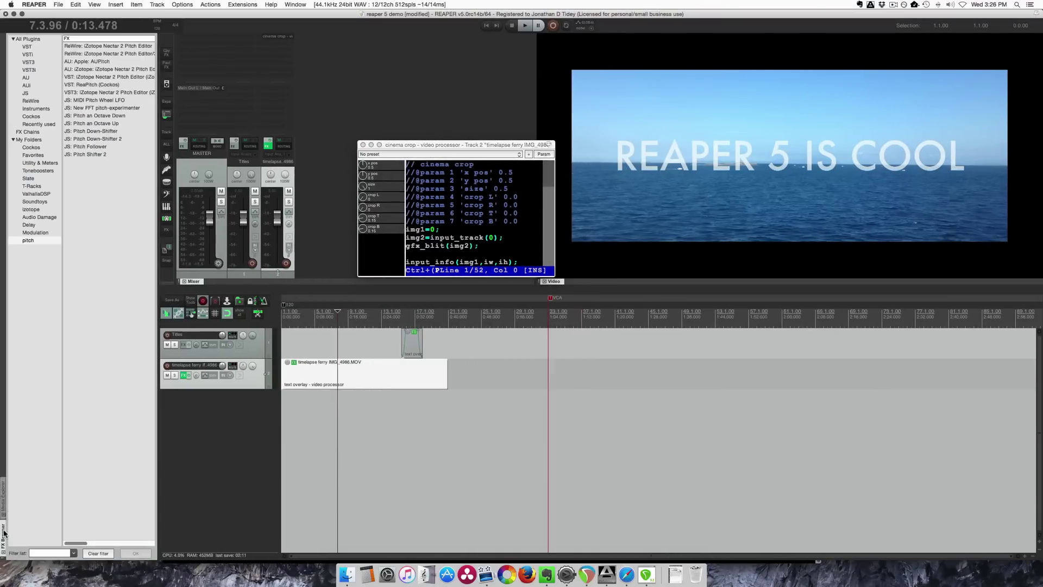
pyautogui.click(41, 38)
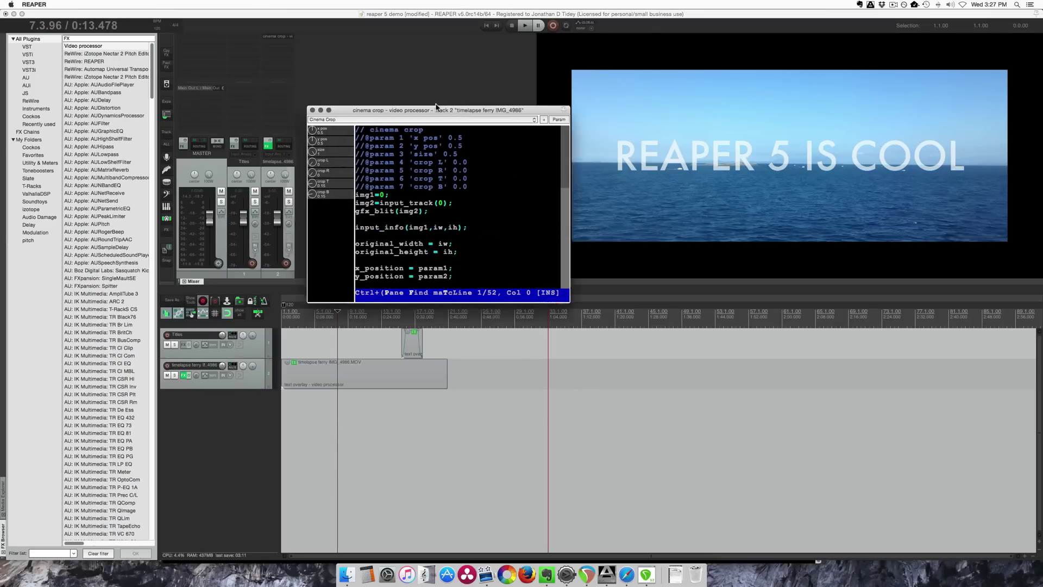
pyautogui.moveTo(436, 106); pyautogui.dragTo(425, 93)
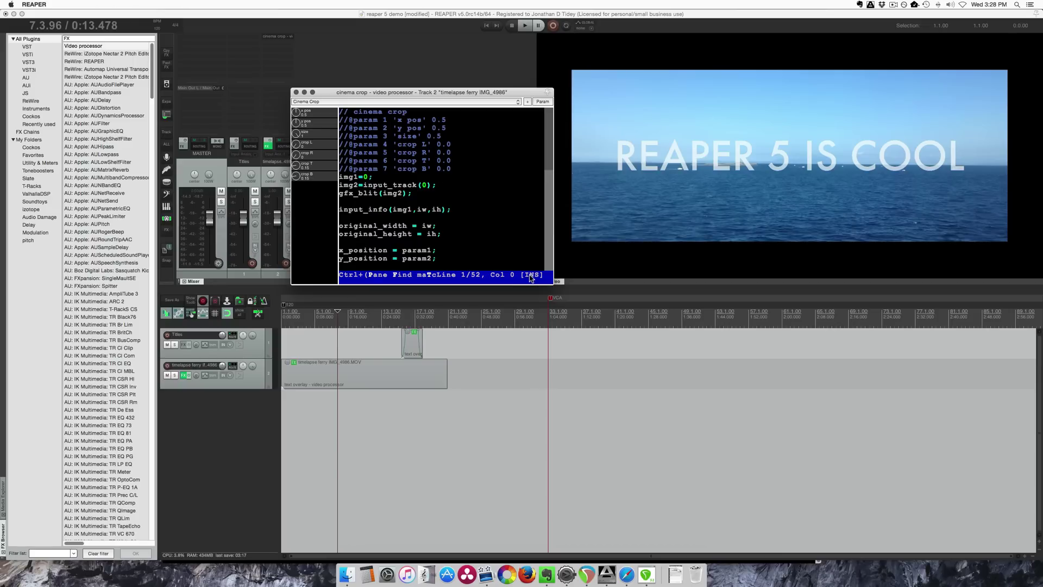
# - Load the Track opacity/zoom/pan preset and lower opacity to about 0.26
pyautogui.click(305, 103)
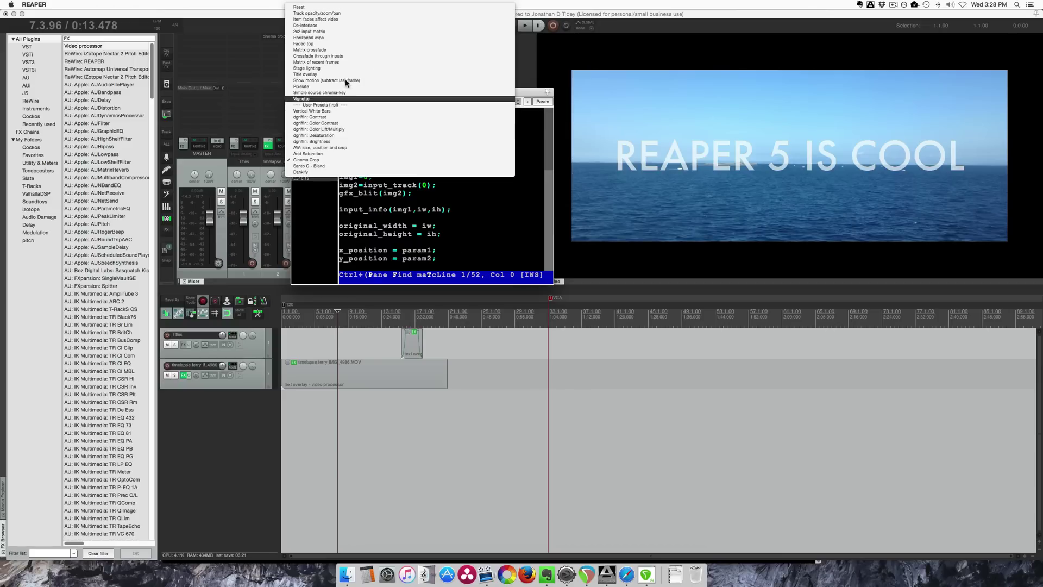
pyautogui.click(374, 13)
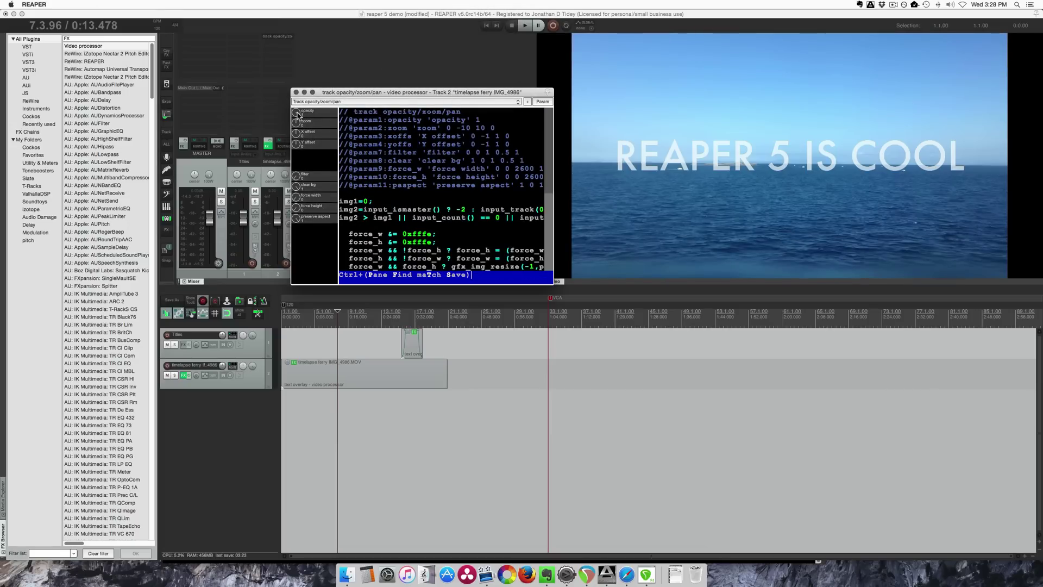
pyautogui.moveTo(298, 113)
pyautogui.mouseDown()
pyautogui.moveTo(308, 174)
pyautogui.moveTo(313, 116)
pyautogui.mouseUp()
# - Switch to the Stage lighting preset and scrub the timeline to preview it
pyautogui.click(348, 102)
pyautogui.click(359, 161)
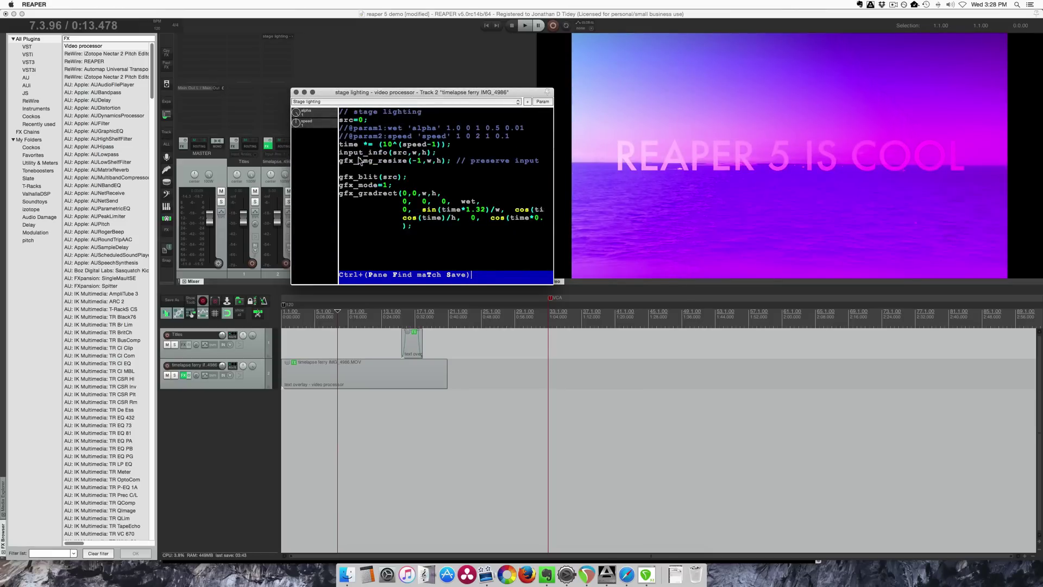
pyautogui.click(332, 314)
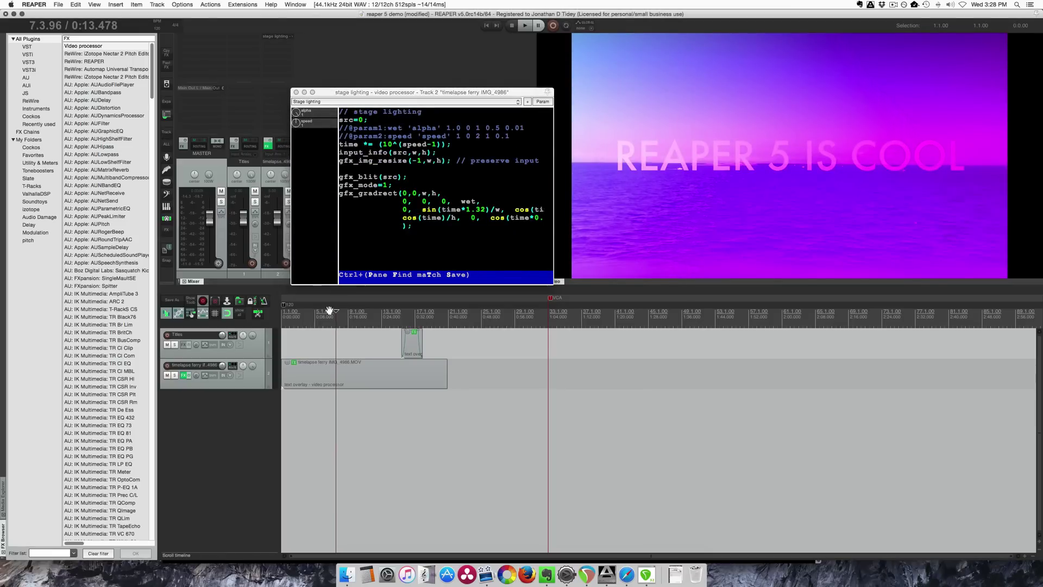
pyautogui.moveTo(296, 315)
pyautogui.mouseDown()
pyautogui.moveTo(411, 315)
pyautogui.moveTo(298, 315)
pyautogui.mouseUp()
# - Try the Pixelate, Vertical White Bars and dgriffin: Contrast presets, raising contrast to about 0.6
pyautogui.click(331, 101)
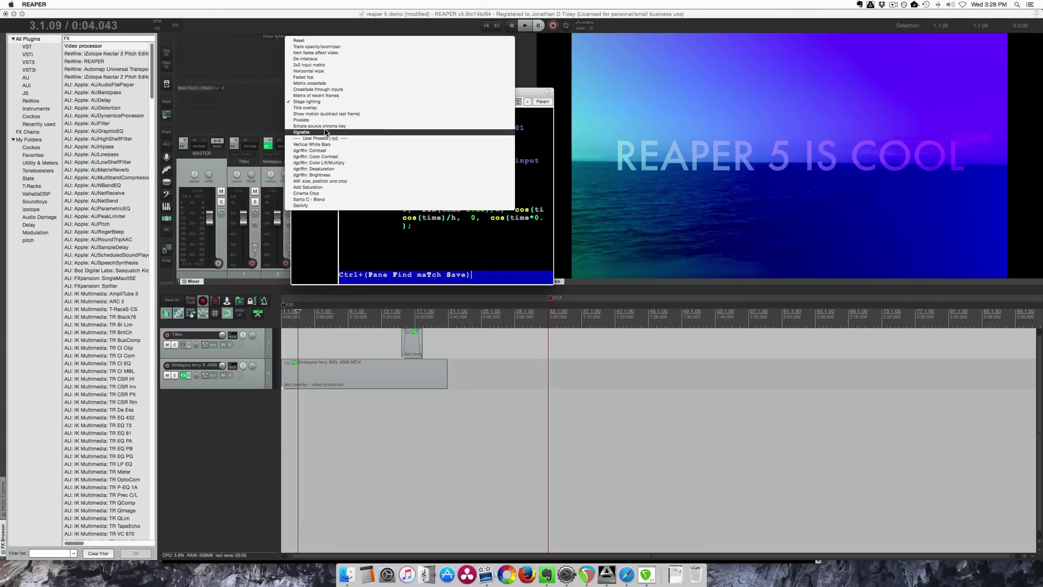
pyautogui.click(327, 119)
pyautogui.click(320, 103)
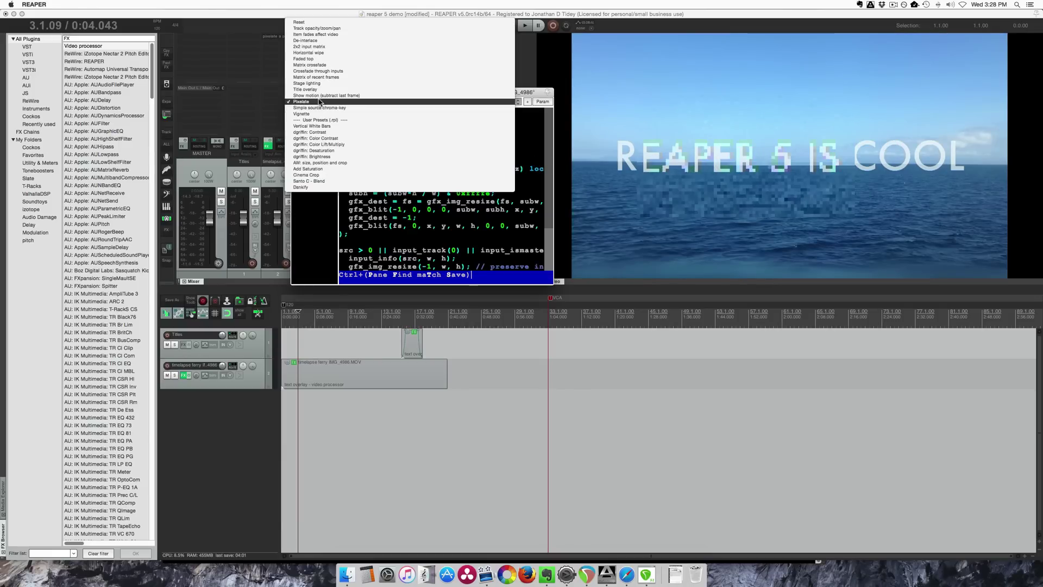
pyautogui.click(371, 125)
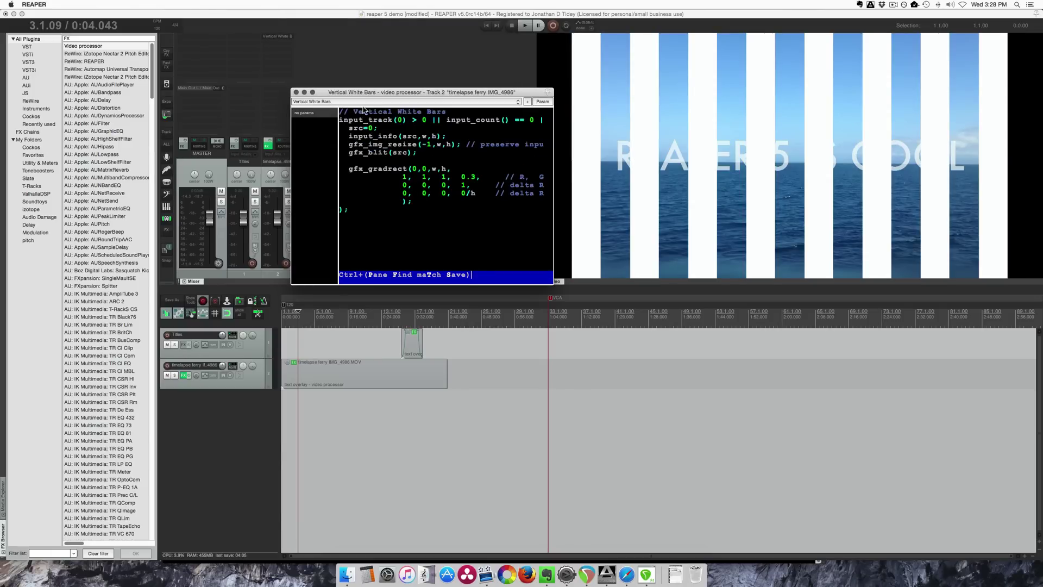
pyautogui.click(359, 102)
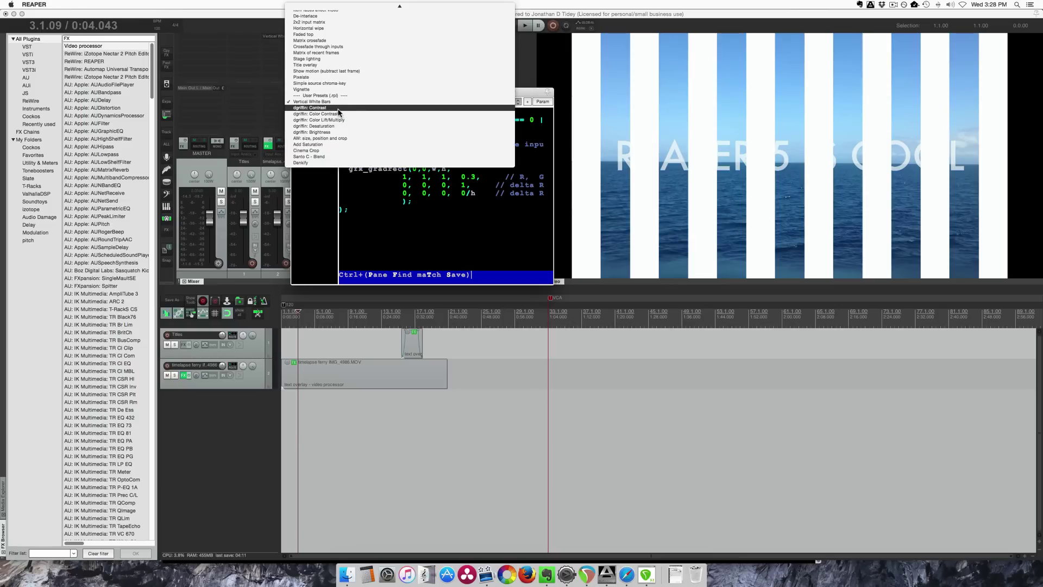
pyautogui.click(339, 108)
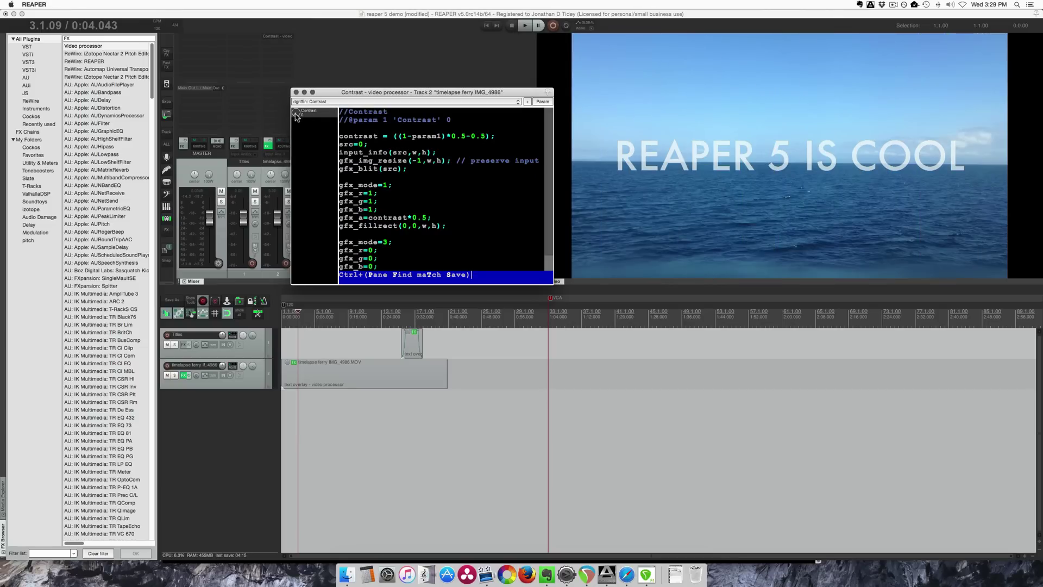
pyautogui.moveTo(297, 115); pyautogui.dragTo(303, 86)
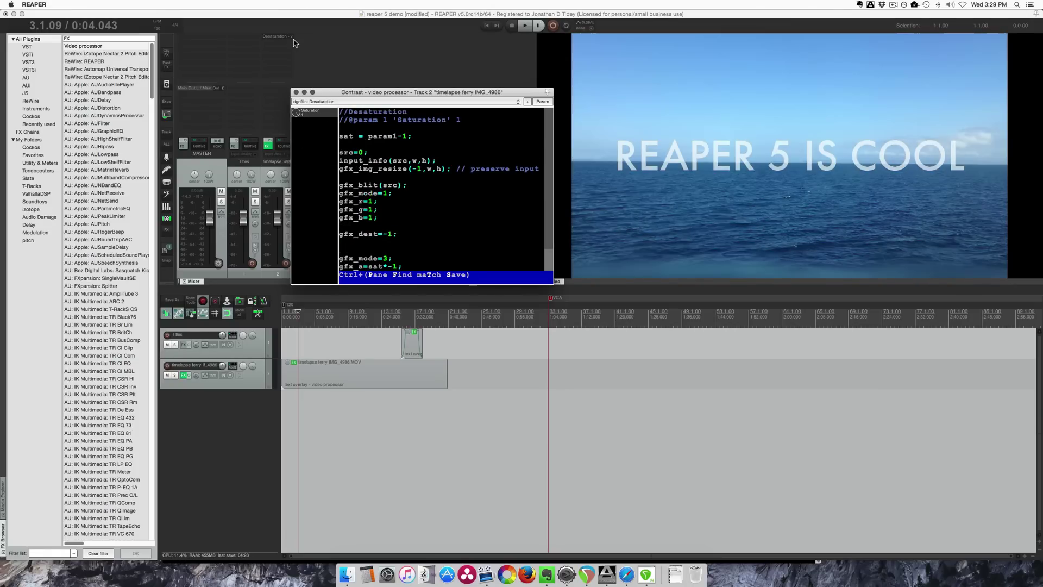
# - Load the Dankify preset and raise Dank to about 0.67
pyautogui.click(322, 102)
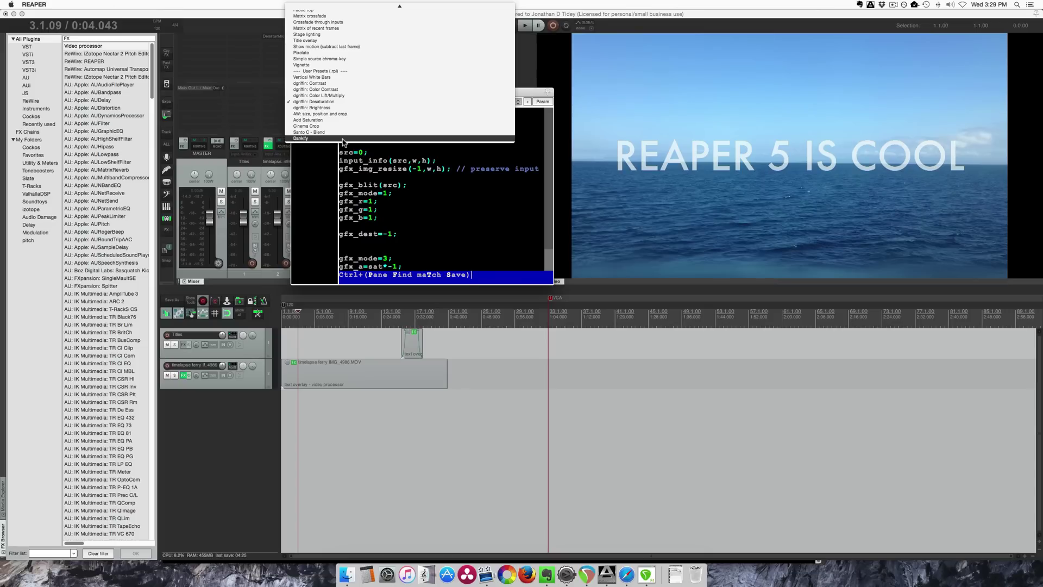
pyautogui.click(344, 139)
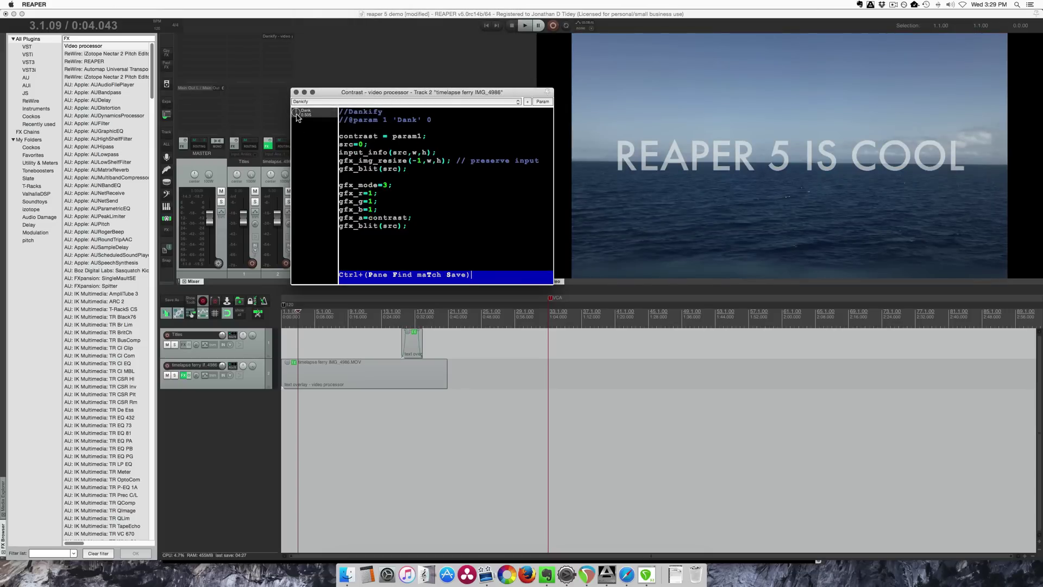
pyautogui.moveTo(296, 112)
pyautogui.mouseDown()
pyautogui.moveTo(298, 83)
pyautogui.moveTo(299, 97)
pyautogui.mouseUp()
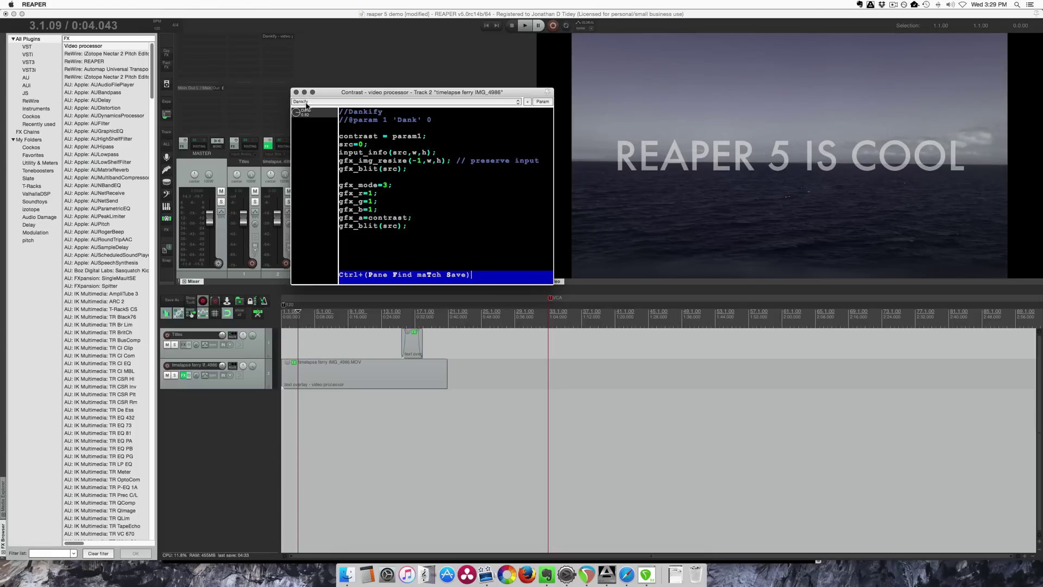
# - Set the text overlay code to text 'REAPER 5 IS COOL' in font Futura
pyautogui.click(309, 103)
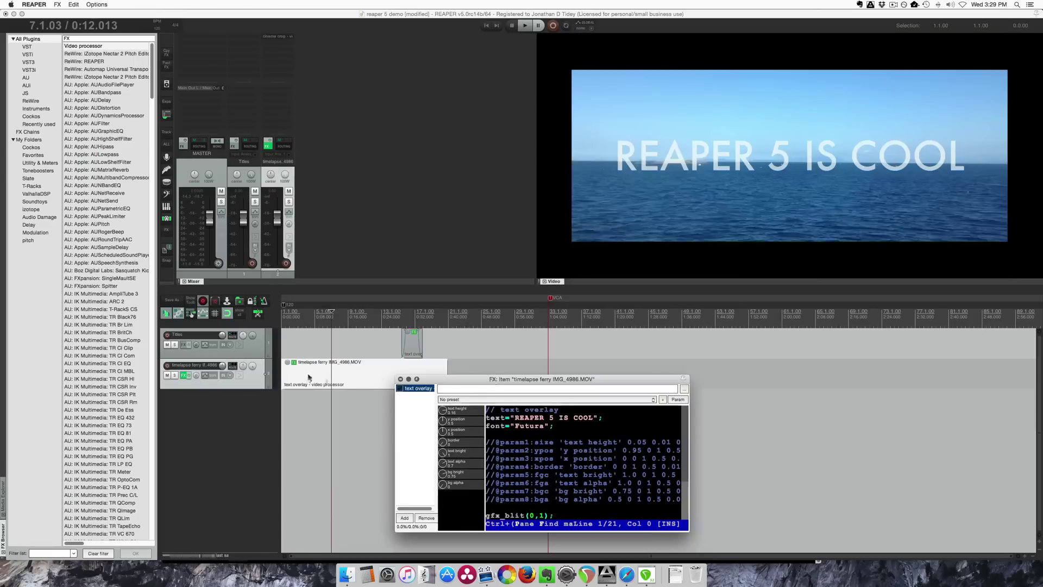
pyautogui.moveTo(504, 380); pyautogui.dragTo(518, 373)
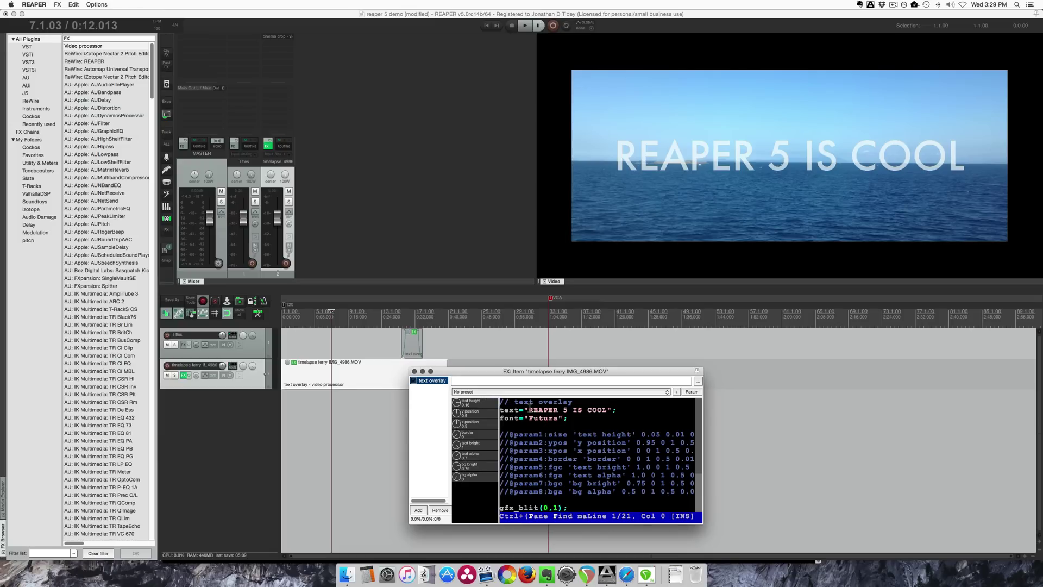
pyautogui.click(529, 409)
pyautogui.moveTo(529, 410); pyautogui.dragTo(608, 410)
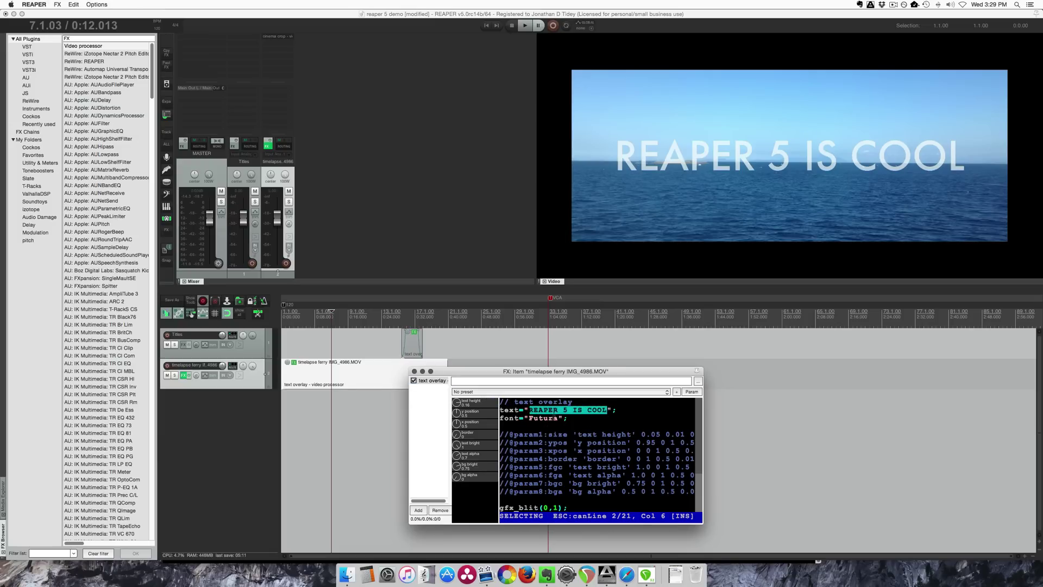
pyautogui.click(530, 418)
pyautogui.moveTo(529, 418); pyautogui.dragTo(558, 418)
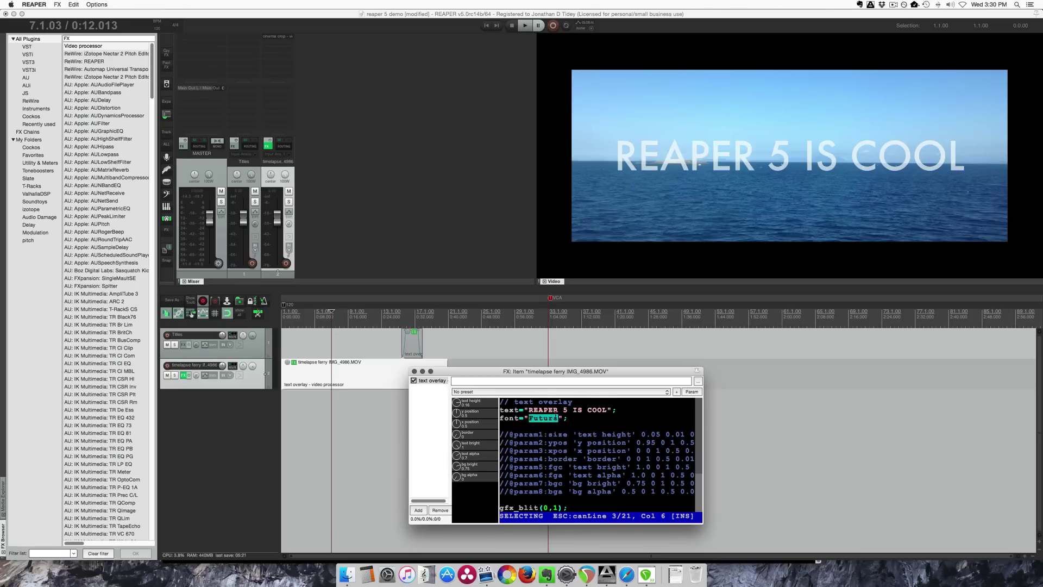
# - Reposition the effect editor and close the ferry item's FX window
pyautogui.click(554, 434)
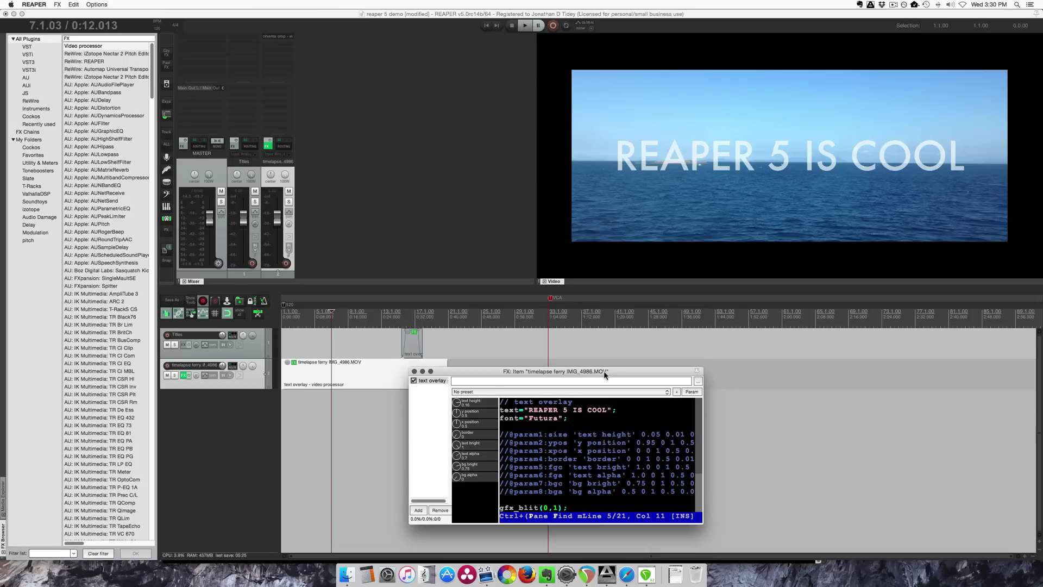
pyautogui.moveTo(606, 372); pyautogui.dragTo(637, 346)
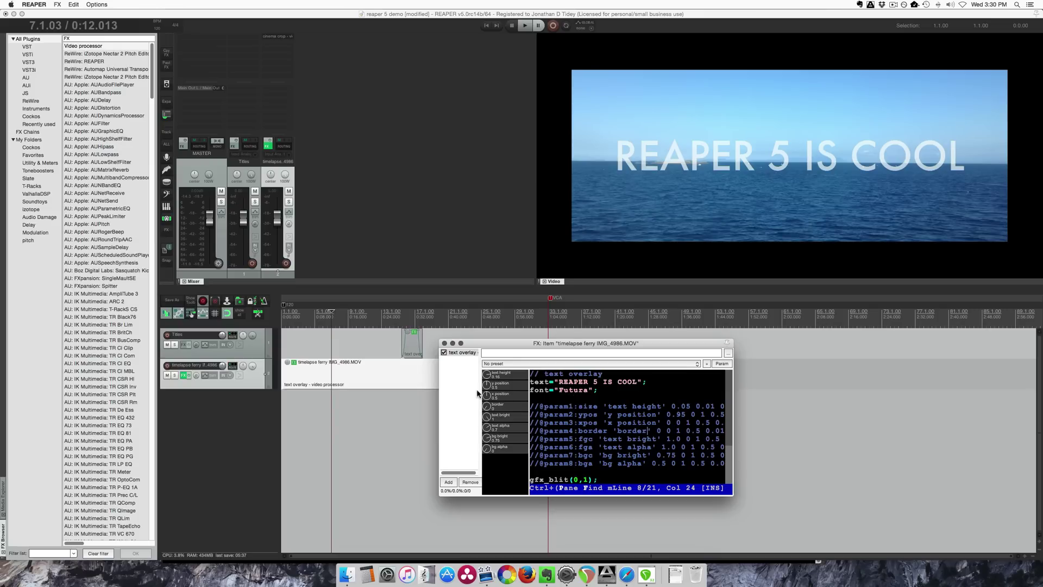
pyautogui.click(445, 343)
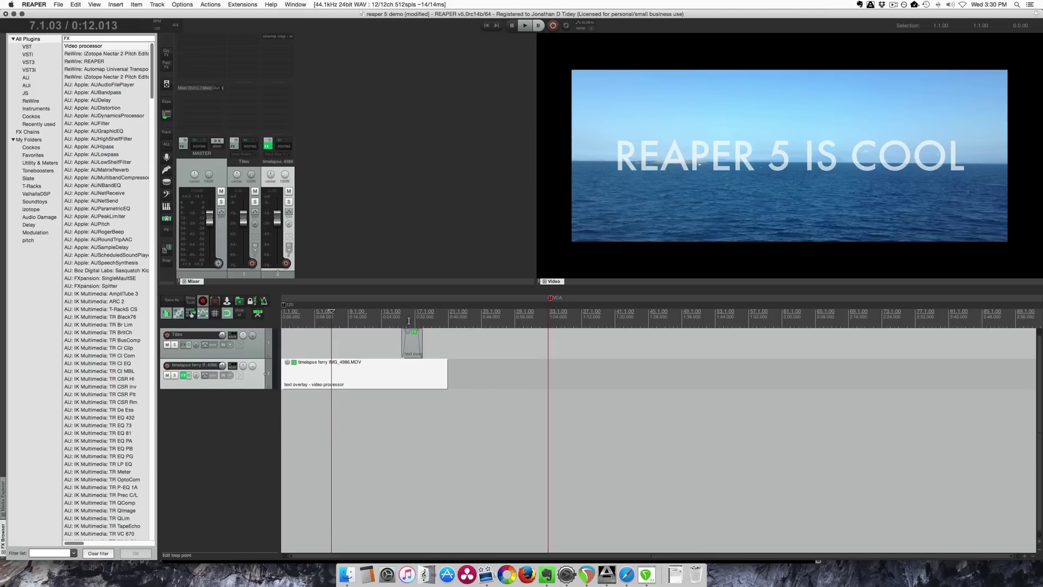
# - Zoom onto the Titles MIDI item at Title 2 and open its text overlay effects
pyautogui.click(408, 321)
pyautogui.scroll(5, 484, 386)
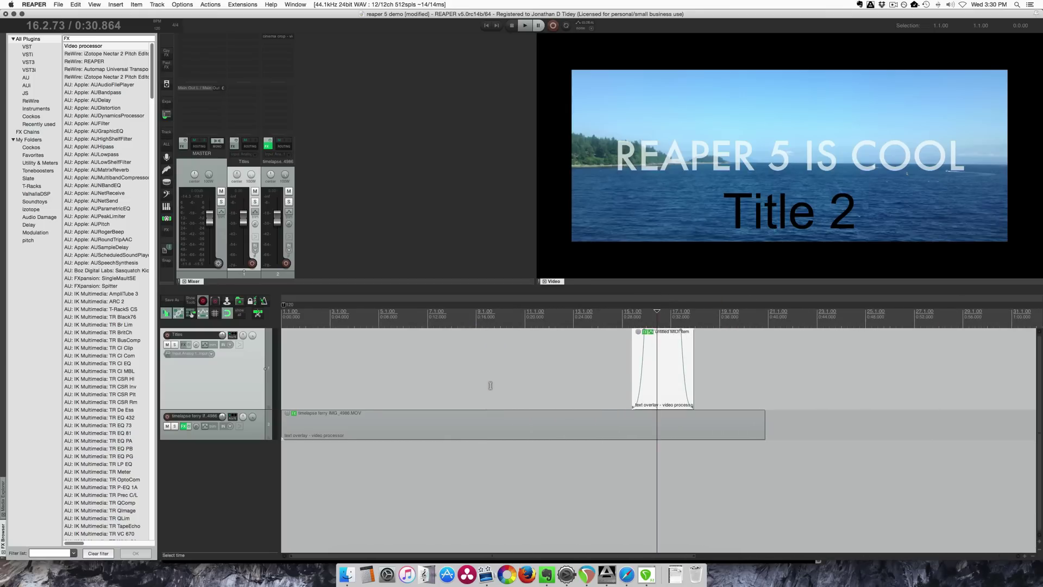
pyautogui.scroll(2, 490, 385)
pyautogui.click(587, 351)
pyautogui.scroll(2, 592, 380)
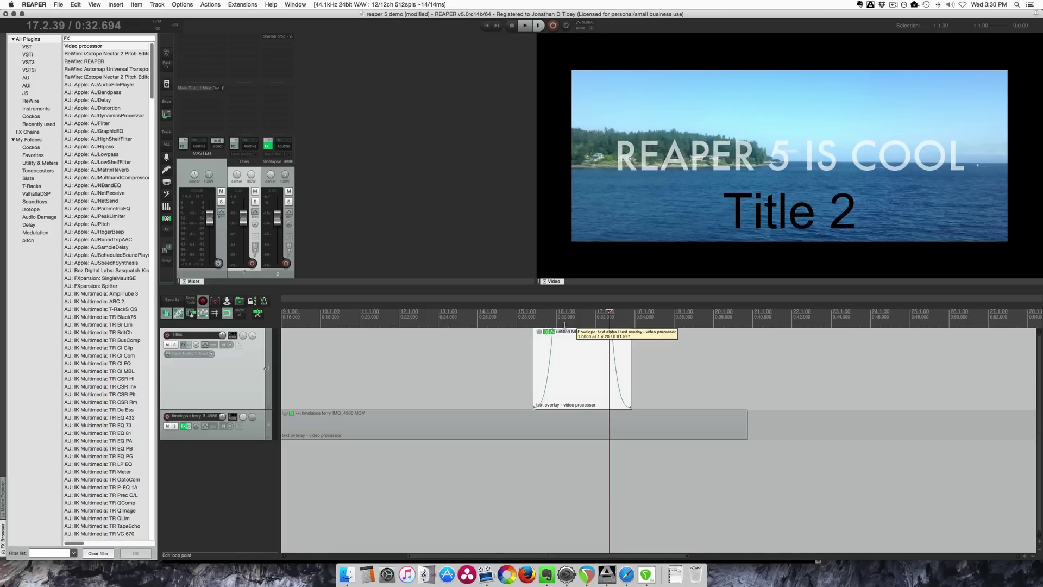
pyautogui.click(548, 332)
pyautogui.moveTo(704, 345); pyautogui.dragTo(673, 325)
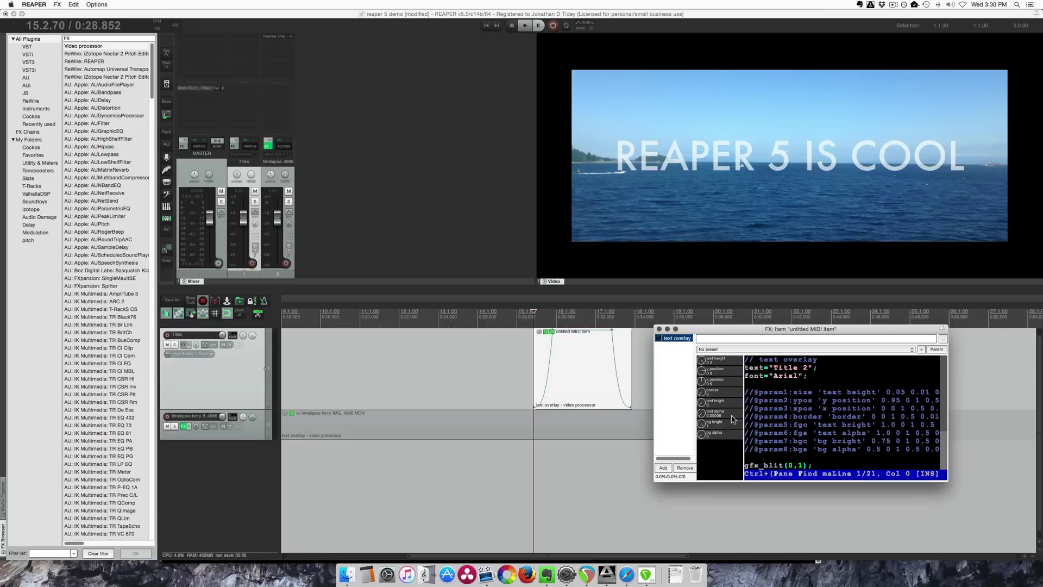
# - Preview Title 2 fading in, then open Project Settings on the Video tab
pyautogui.press('space')
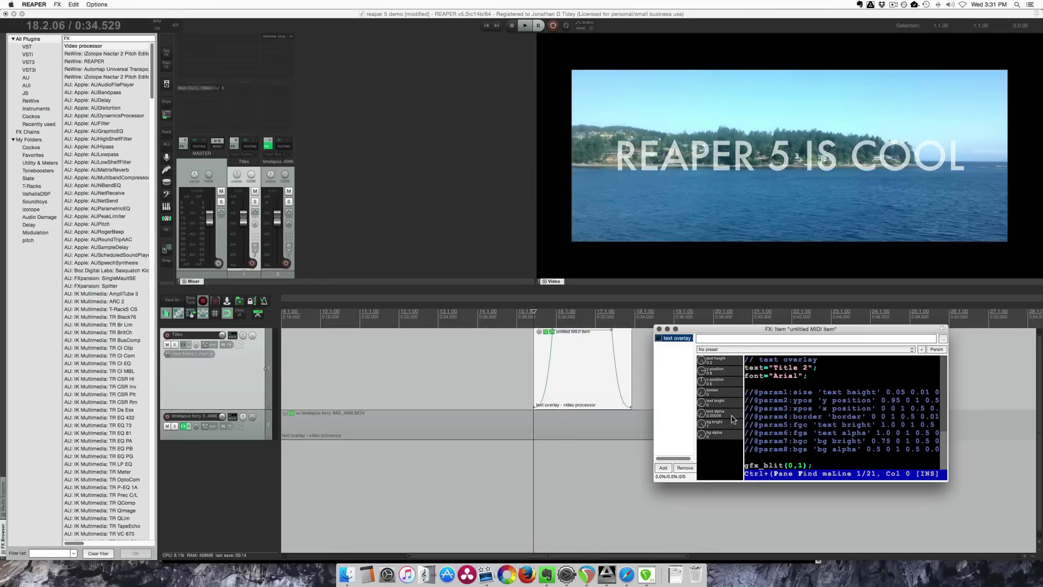
pyautogui.hotkey('alt', 'Return')
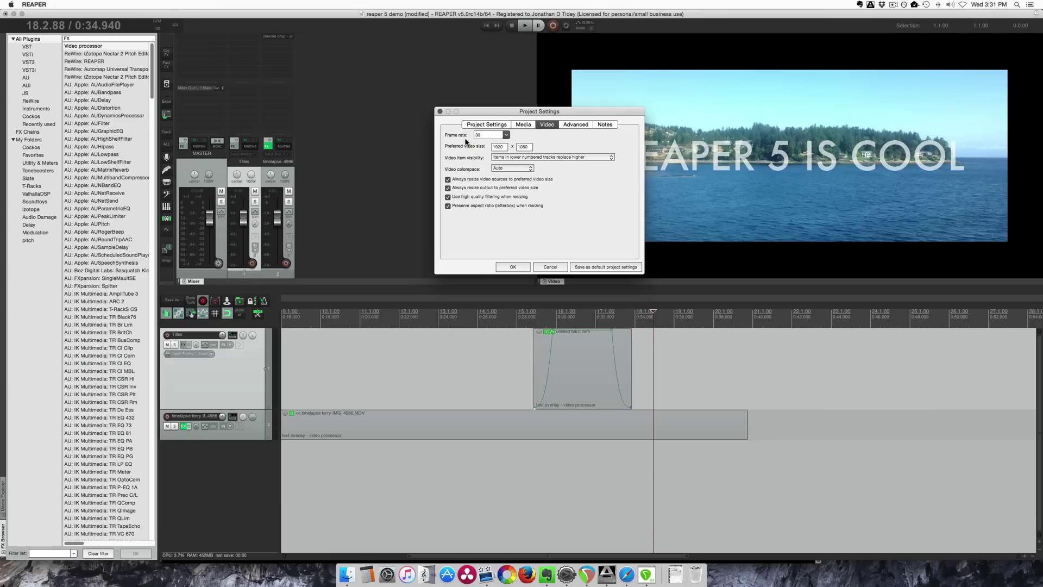
# - Review the frame rate (left at 30) and the video visibility options, closing Project Settings unchanged
pyautogui.click(506, 135)
pyautogui.click(509, 154)
pyautogui.click(535, 157)
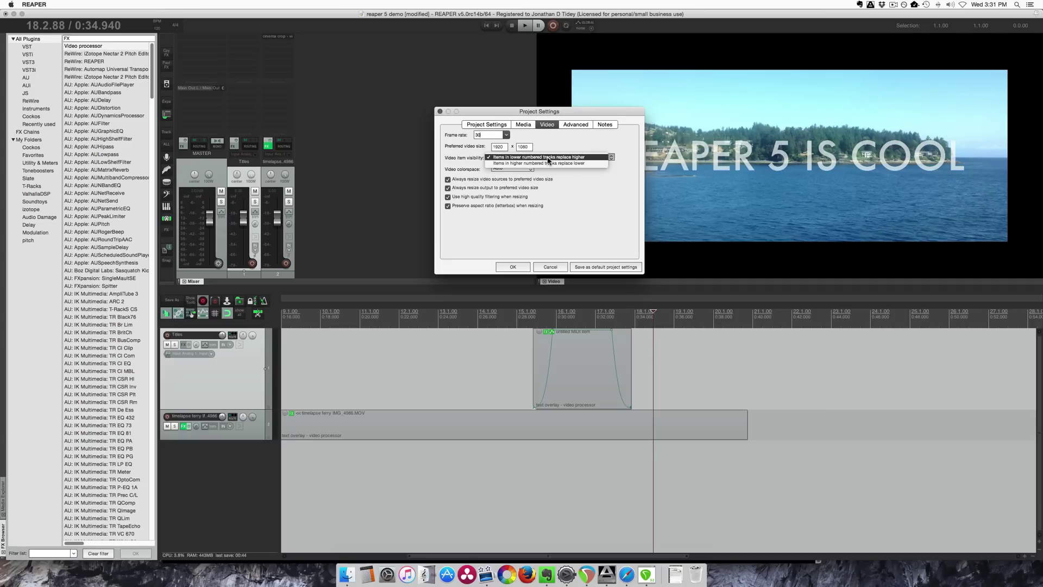
pyautogui.click(549, 158)
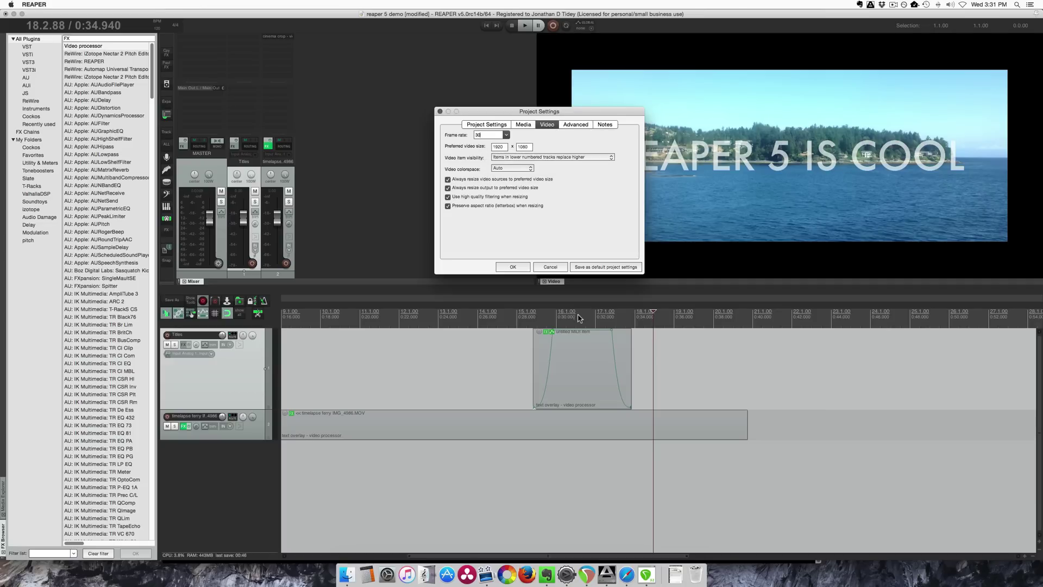
pyautogui.click(550, 268)
# - Put the edit cursor back on Title 2 and reselect the Title 2 item
pyautogui.click(573, 352)
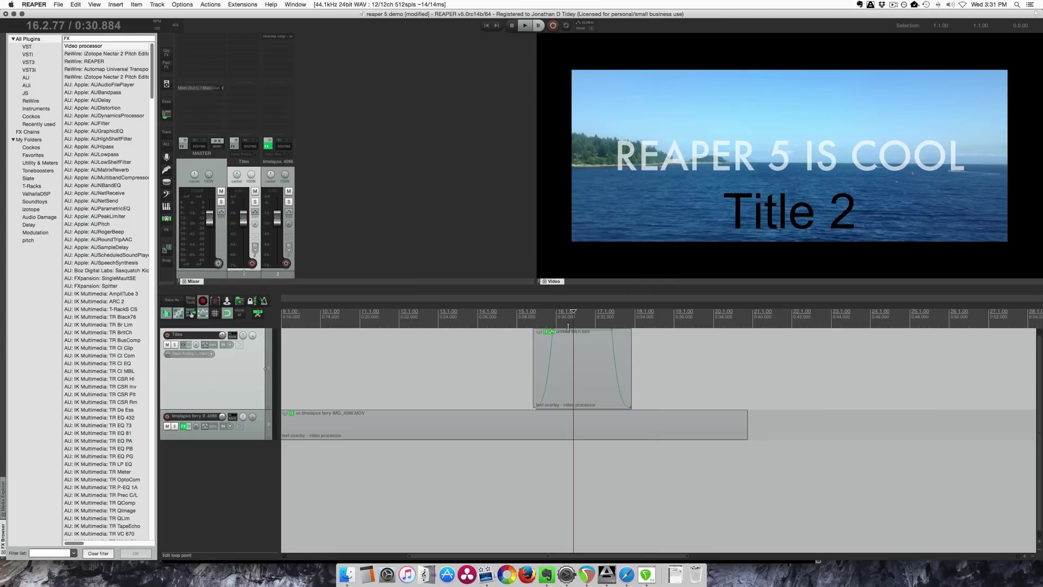
pyautogui.click(583, 382)
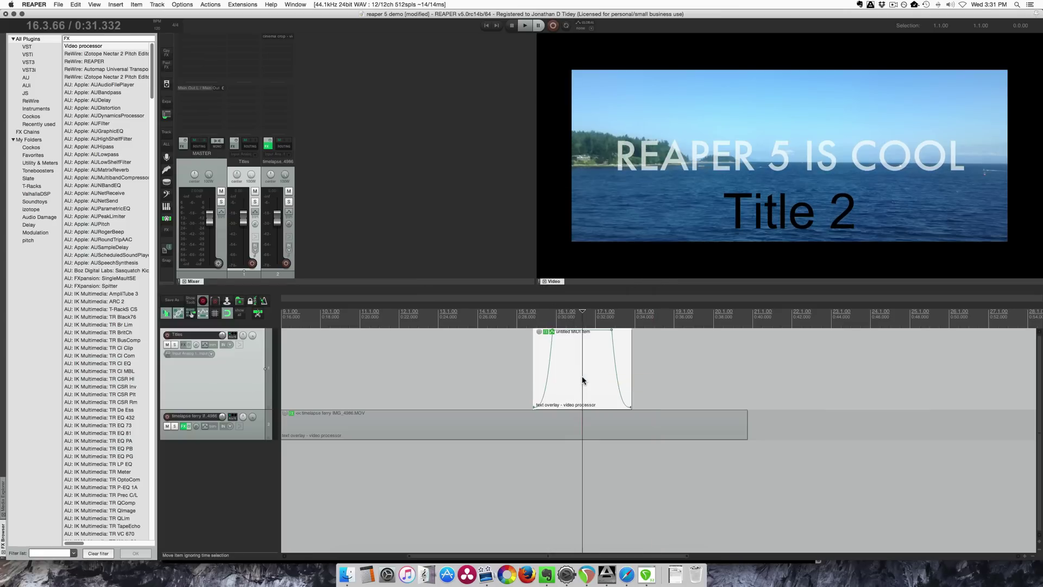
pyautogui.click(566, 429)
pyautogui.click(570, 373)
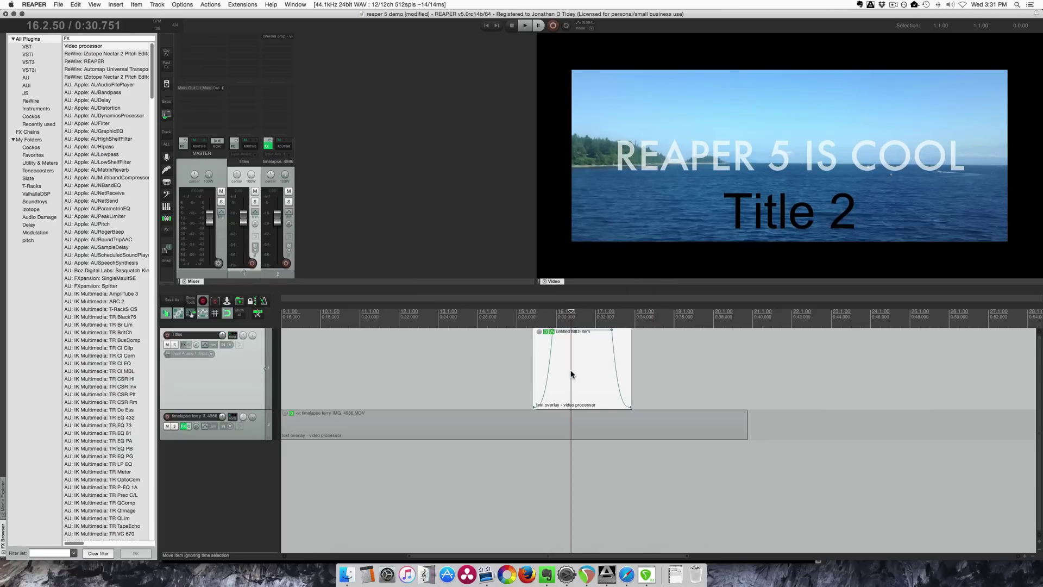
# - Set Video item visibility to 'Items in higher numbered tracks replace lower' in Project Settings
pyautogui.hotkey('alt', 'Return')
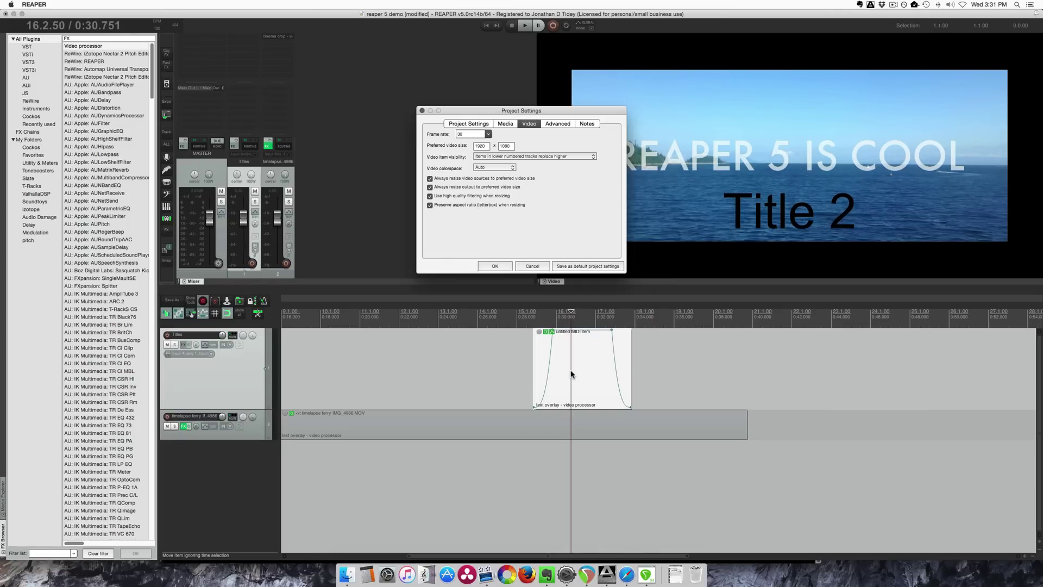
pyautogui.click(510, 156)
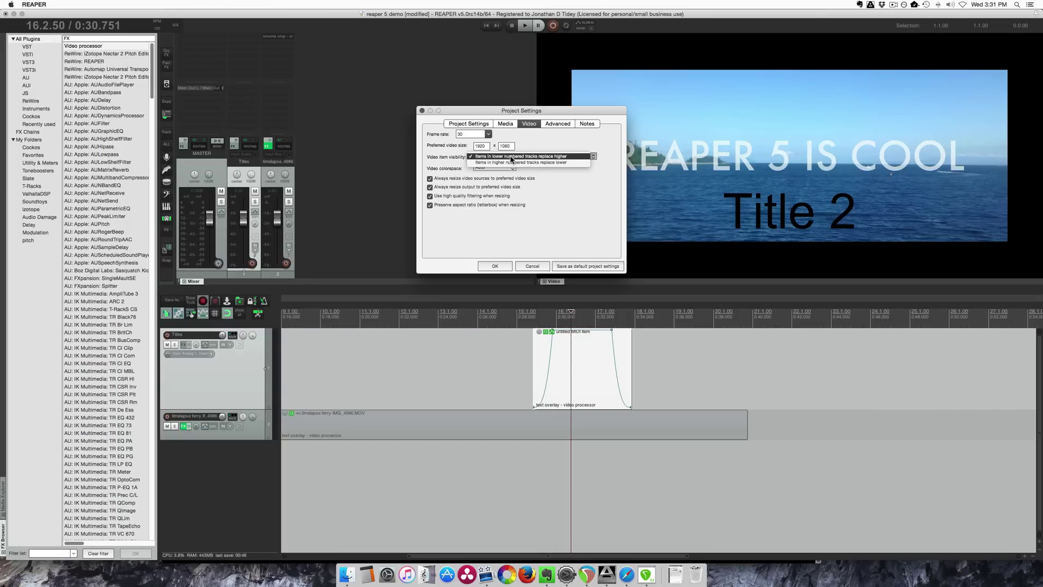
pyautogui.click(548, 163)
pyautogui.click(495, 266)
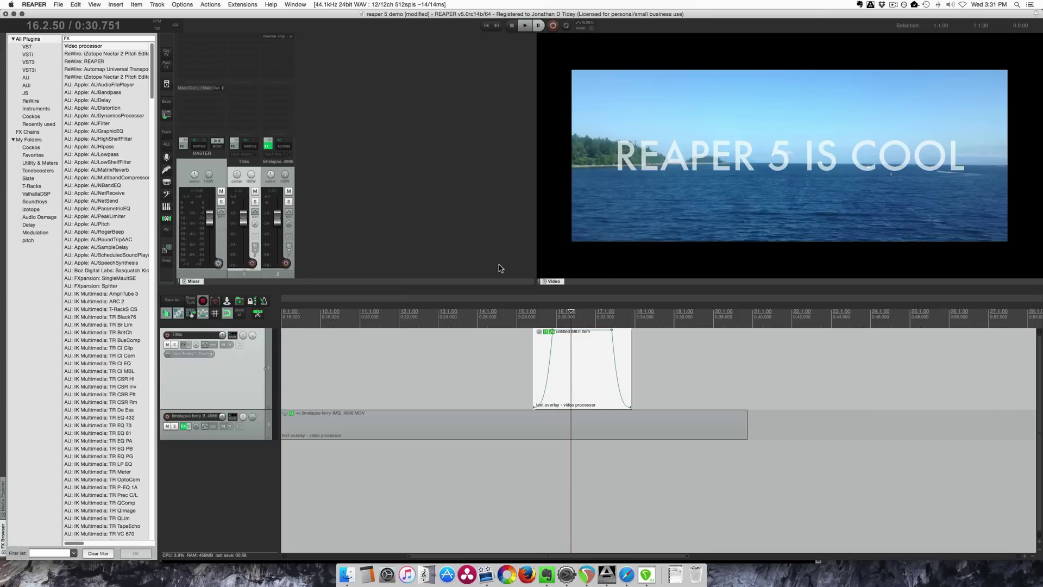
# - Move Title 2 to a new track 3, keeping colorspace Auto and high quality resize filtering on
pyautogui.moveTo(584, 354); pyautogui.dragTo(584, 462)
pyautogui.hotkey('alt', 'Return')
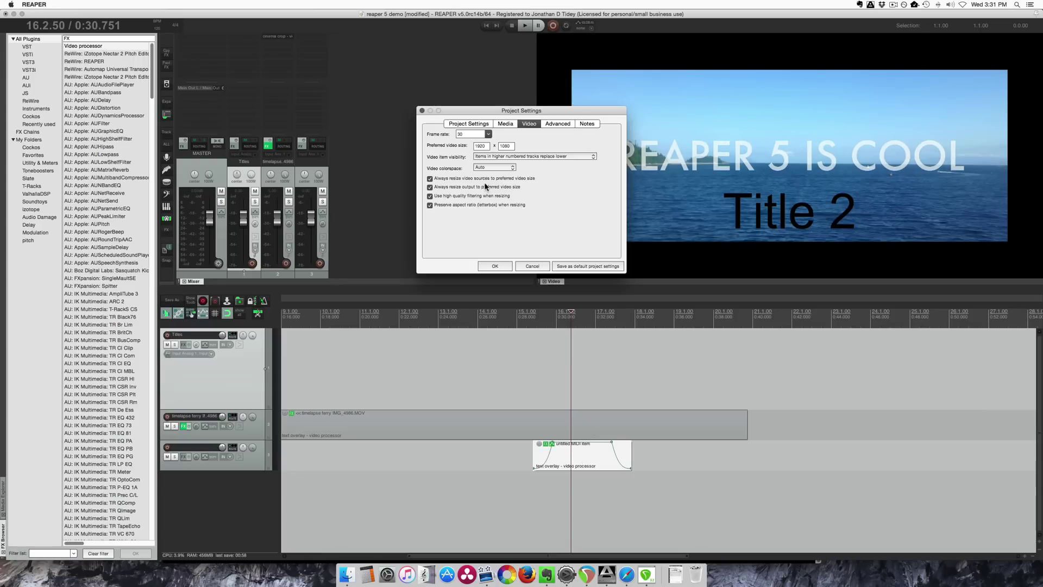
pyautogui.click(490, 168)
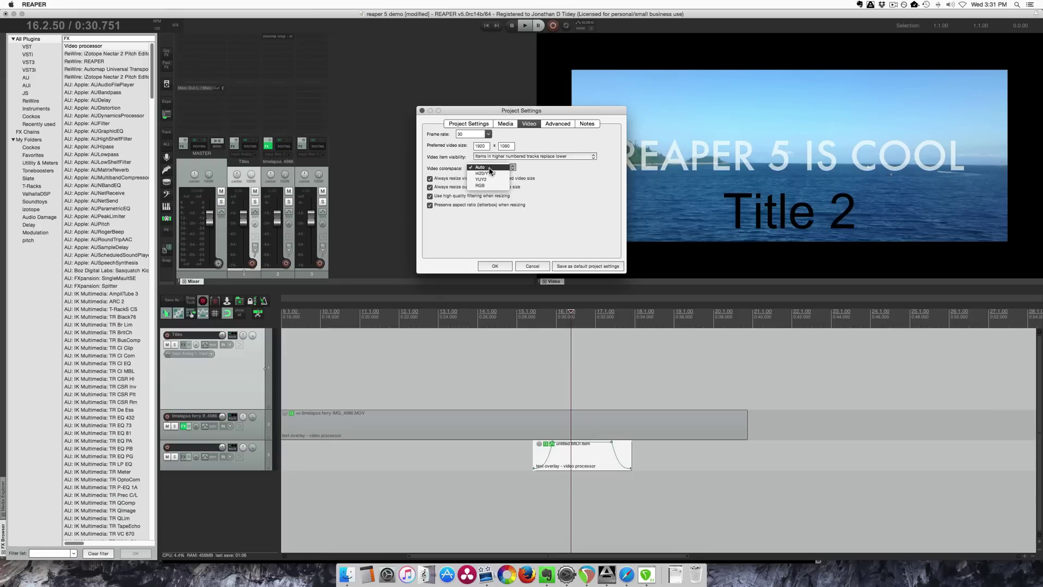
pyautogui.click(487, 168)
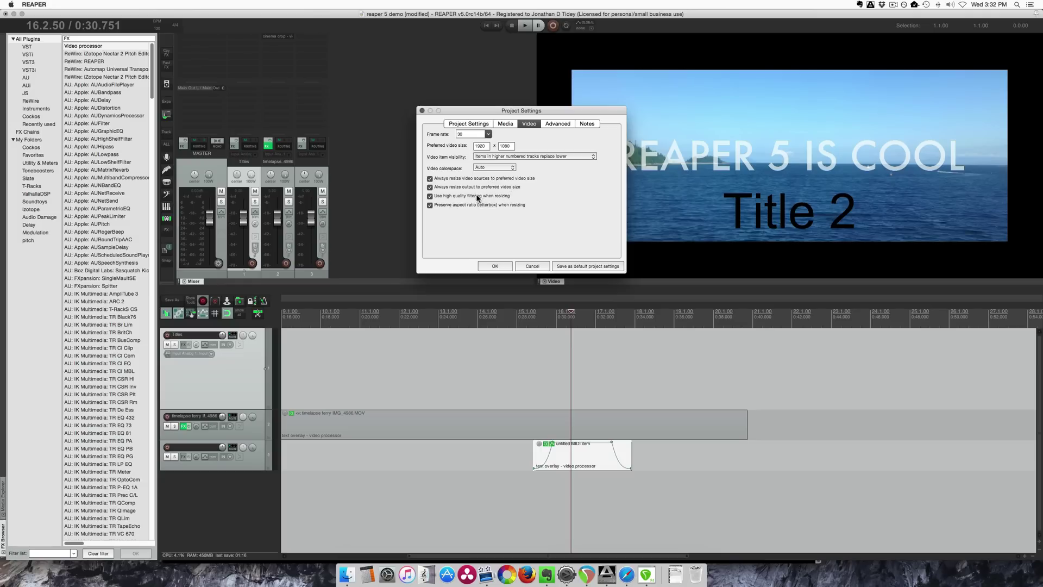
pyautogui.click(464, 196)
pyautogui.click(464, 196)
pyautogui.click(500, 266)
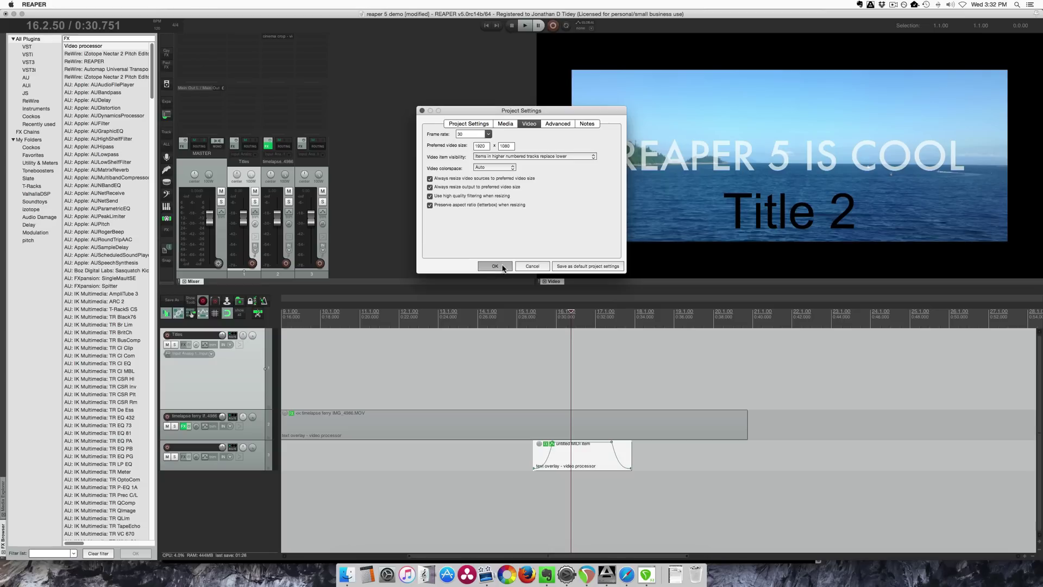
# - Place the edit cursor just before the Title 2 item
pyautogui.click(493, 361)
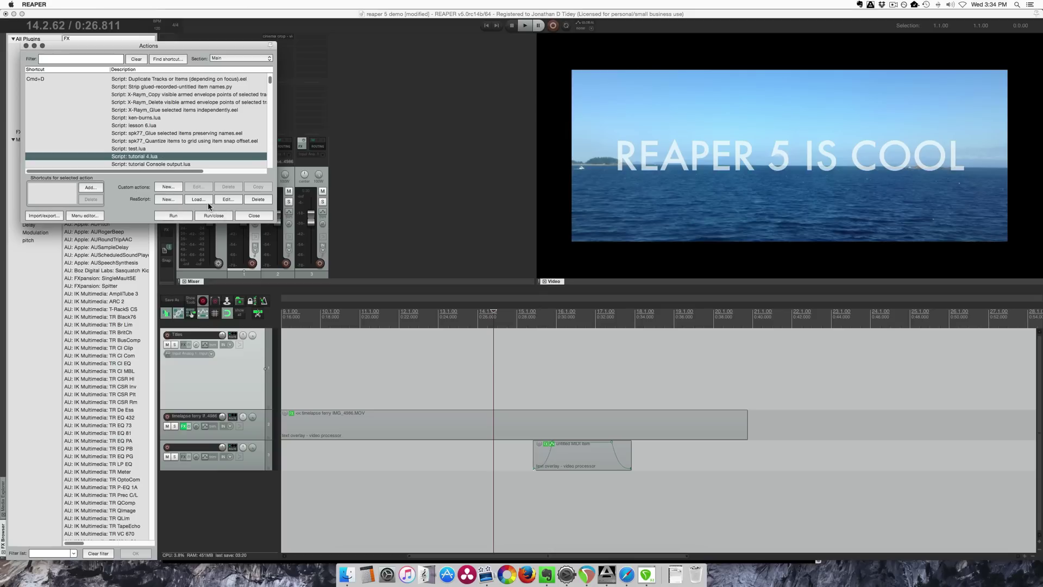
# - Open tutorial 4.lua in the ReaScript IDE and reposition the editor window
pyautogui.click(223, 199)
pyautogui.moveTo(505, 142); pyautogui.dragTo(367, 98)
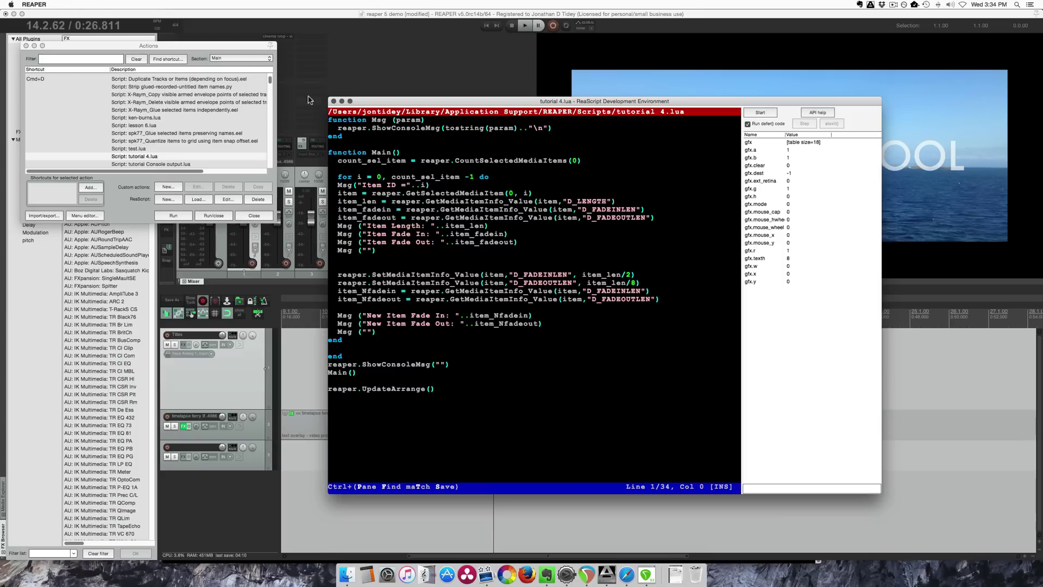
# - Close the IDE, add two Media Explorer files on separate tracks, and shrink all tracks
pyautogui.click(334, 101)
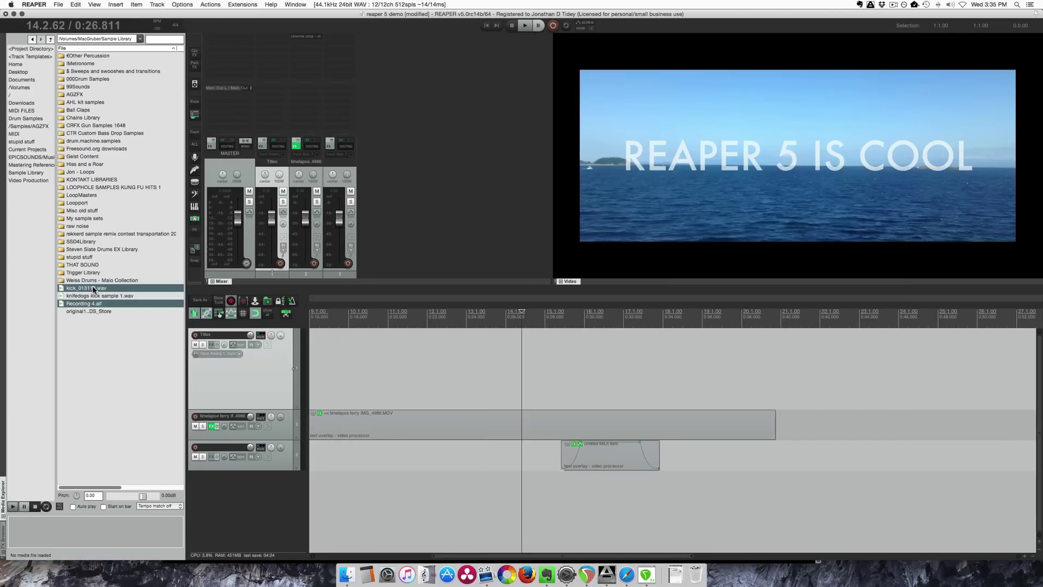
pyautogui.moveTo(877, 505); pyautogui.dragTo(878, 507)
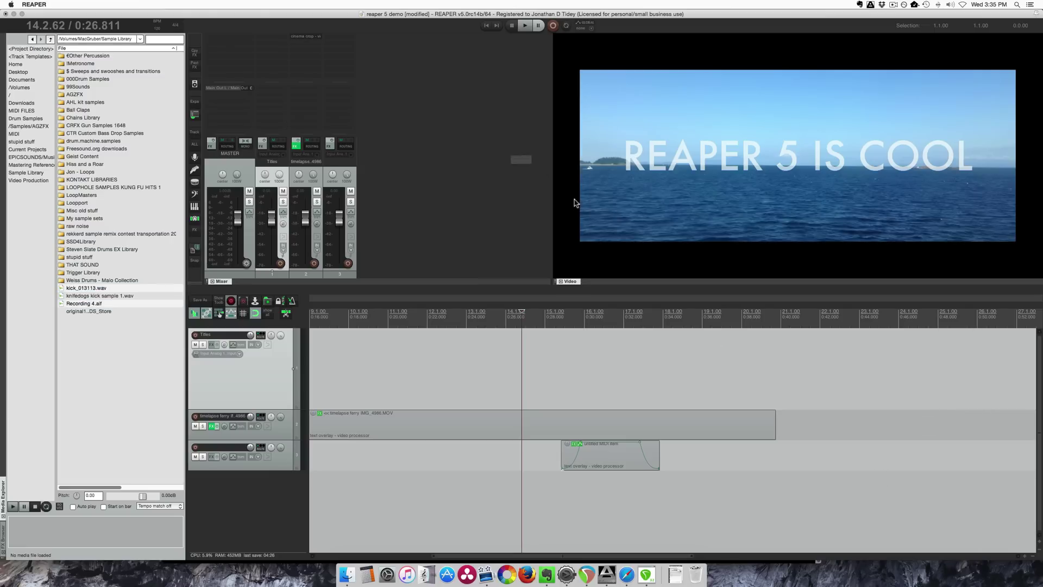
pyautogui.click(503, 178)
pyautogui.scroll(-8, 852, 424)
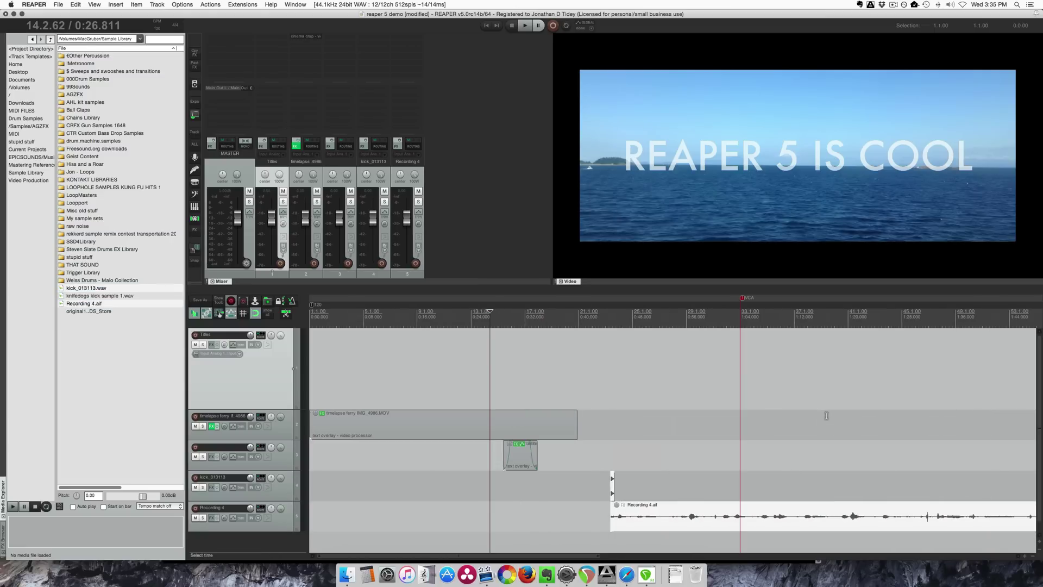
pyautogui.press('`')
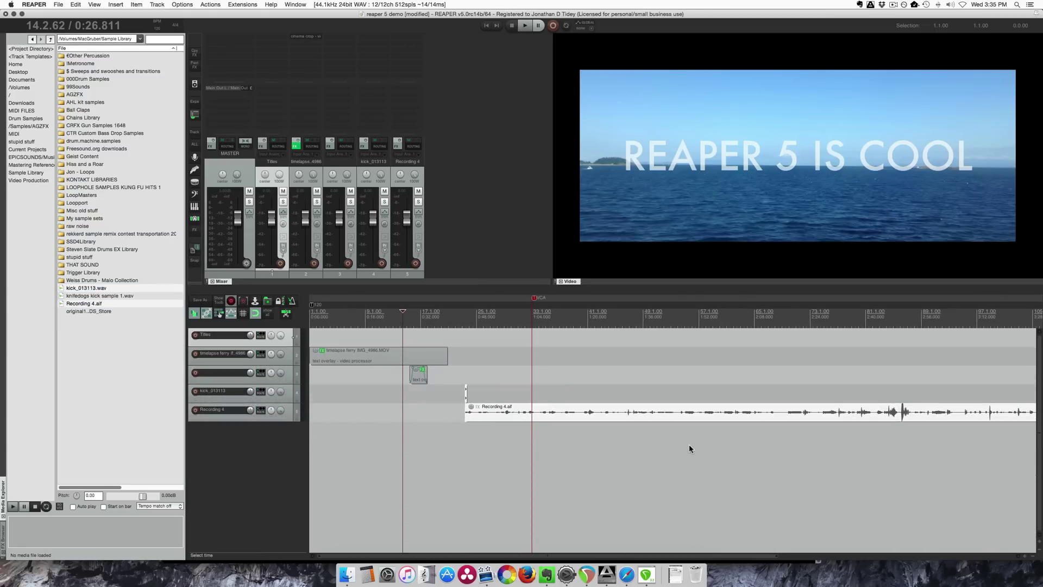
# - Filter the Action list for 'lua' and run tutorial 4.lua on the selected items
pyautogui.press('?')
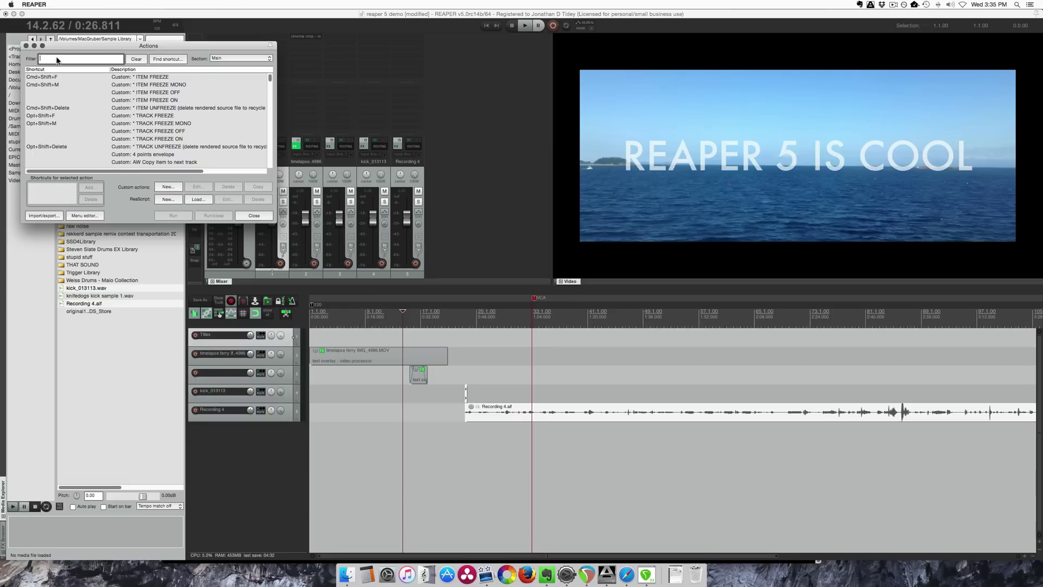
pyautogui.write('lua')
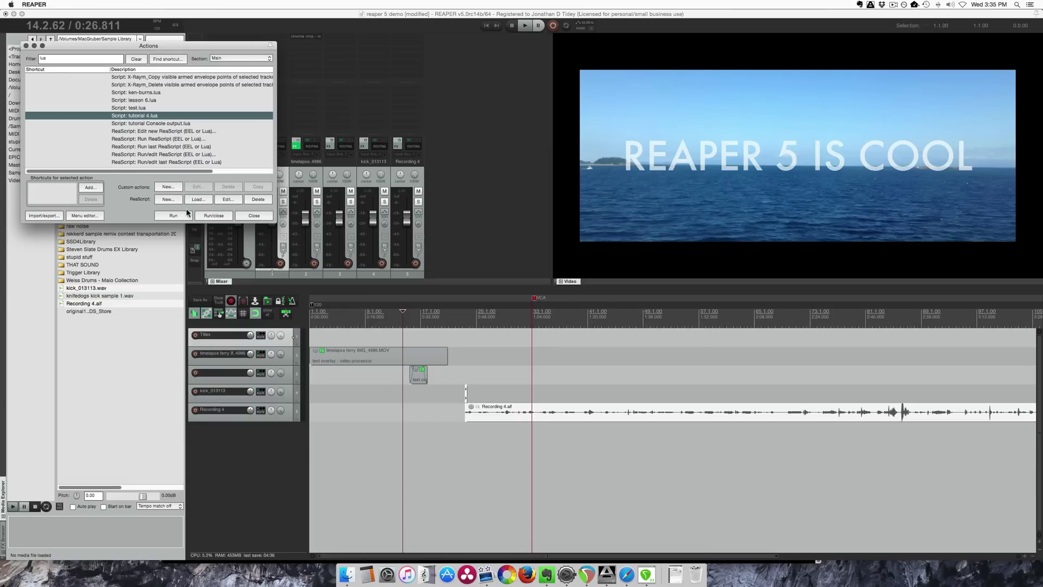
pyautogui.click(212, 216)
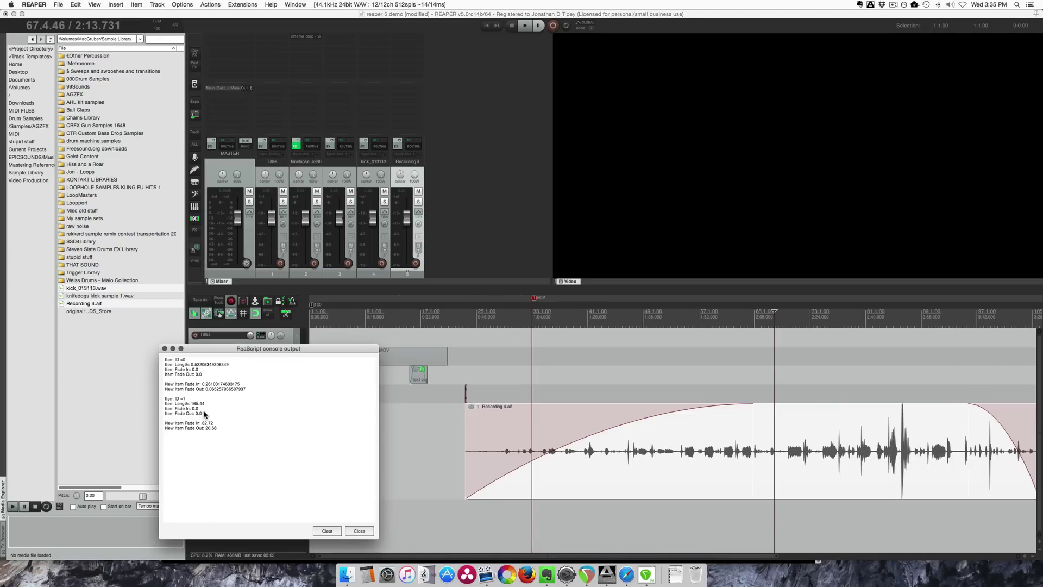
# - Close the ReaScript console output window
pyautogui.click(165, 348)
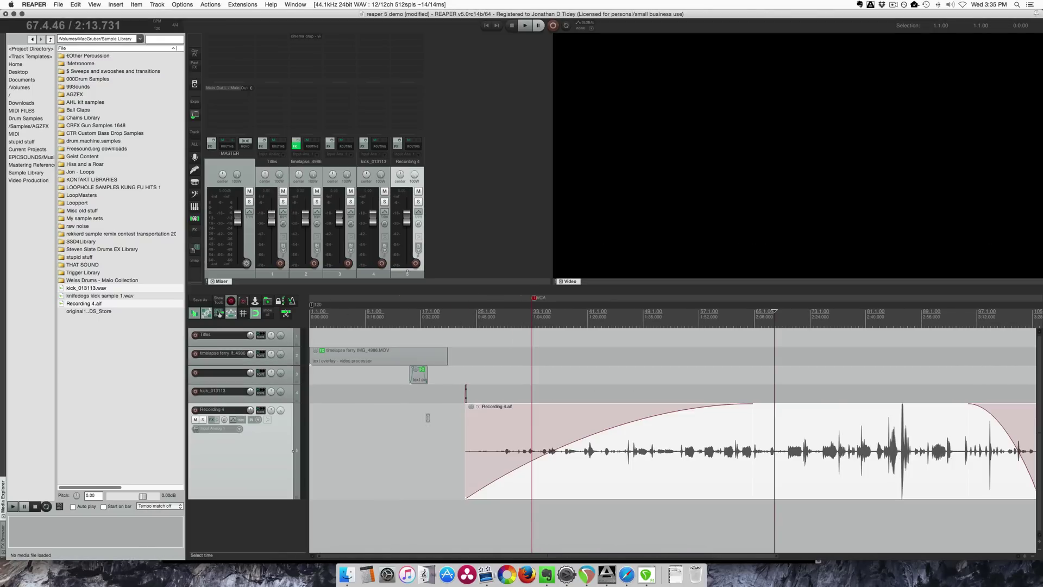
# - Select the kick_013113 item and zoom in around it to inspect its short fade
pyautogui.click(465, 397)
pyautogui.scroll(8, 481, 413)
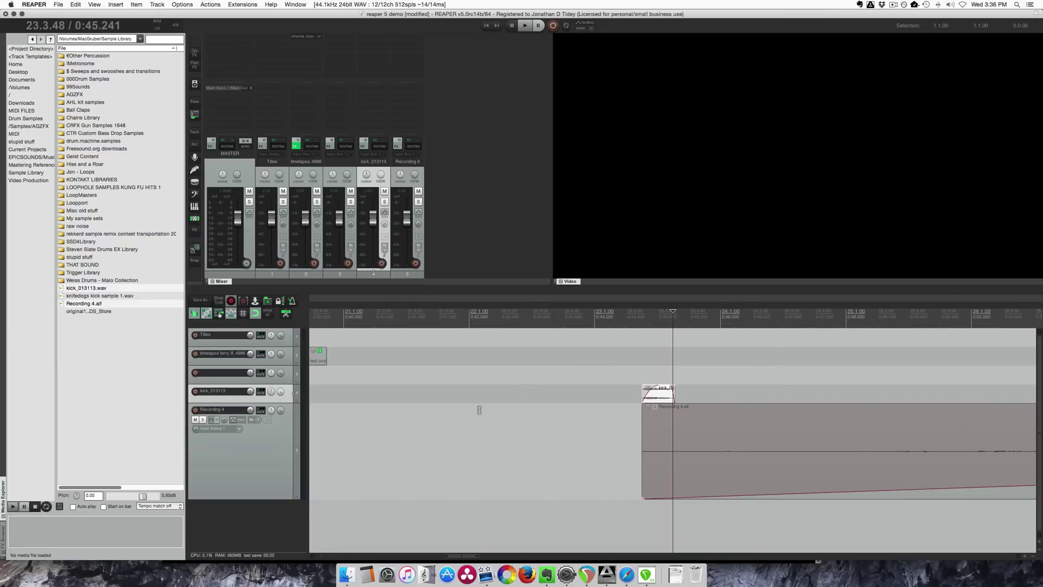